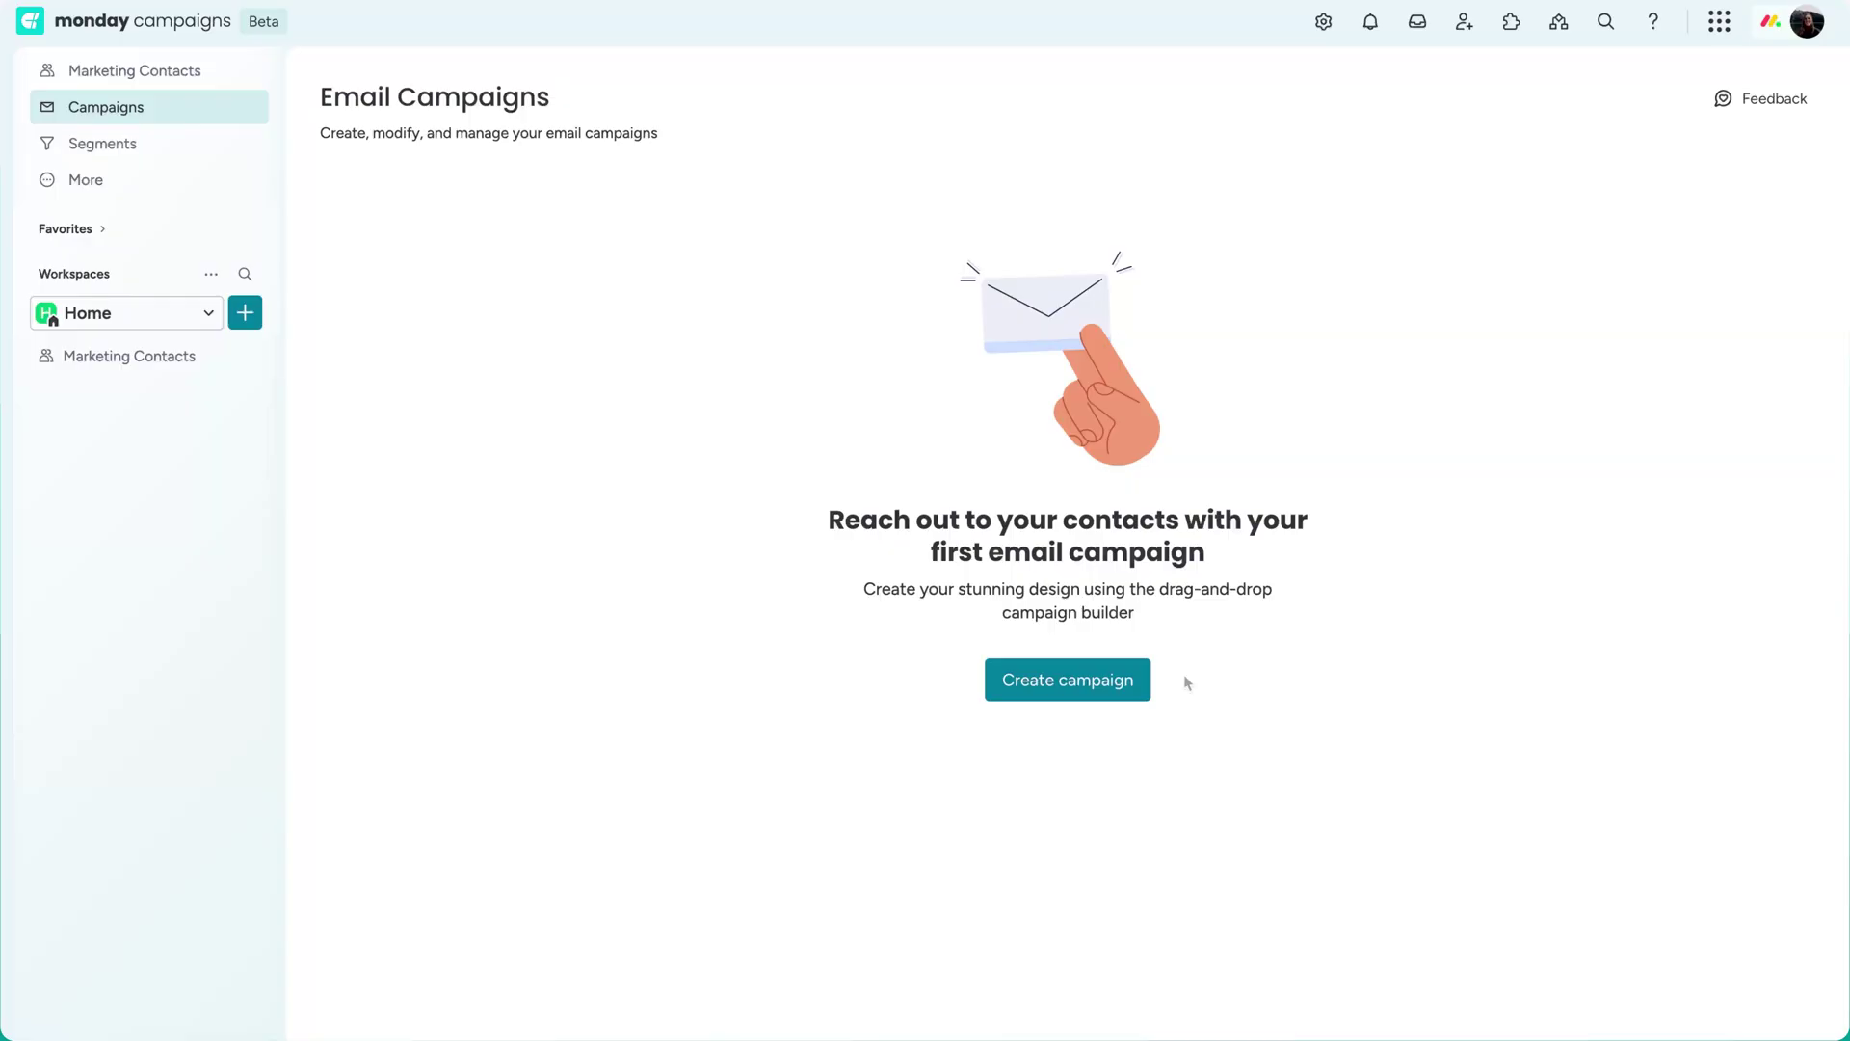
- Create the draft campaign 'Introducing Team Notes' and save it as a one-time email
left_click(1133, 692)
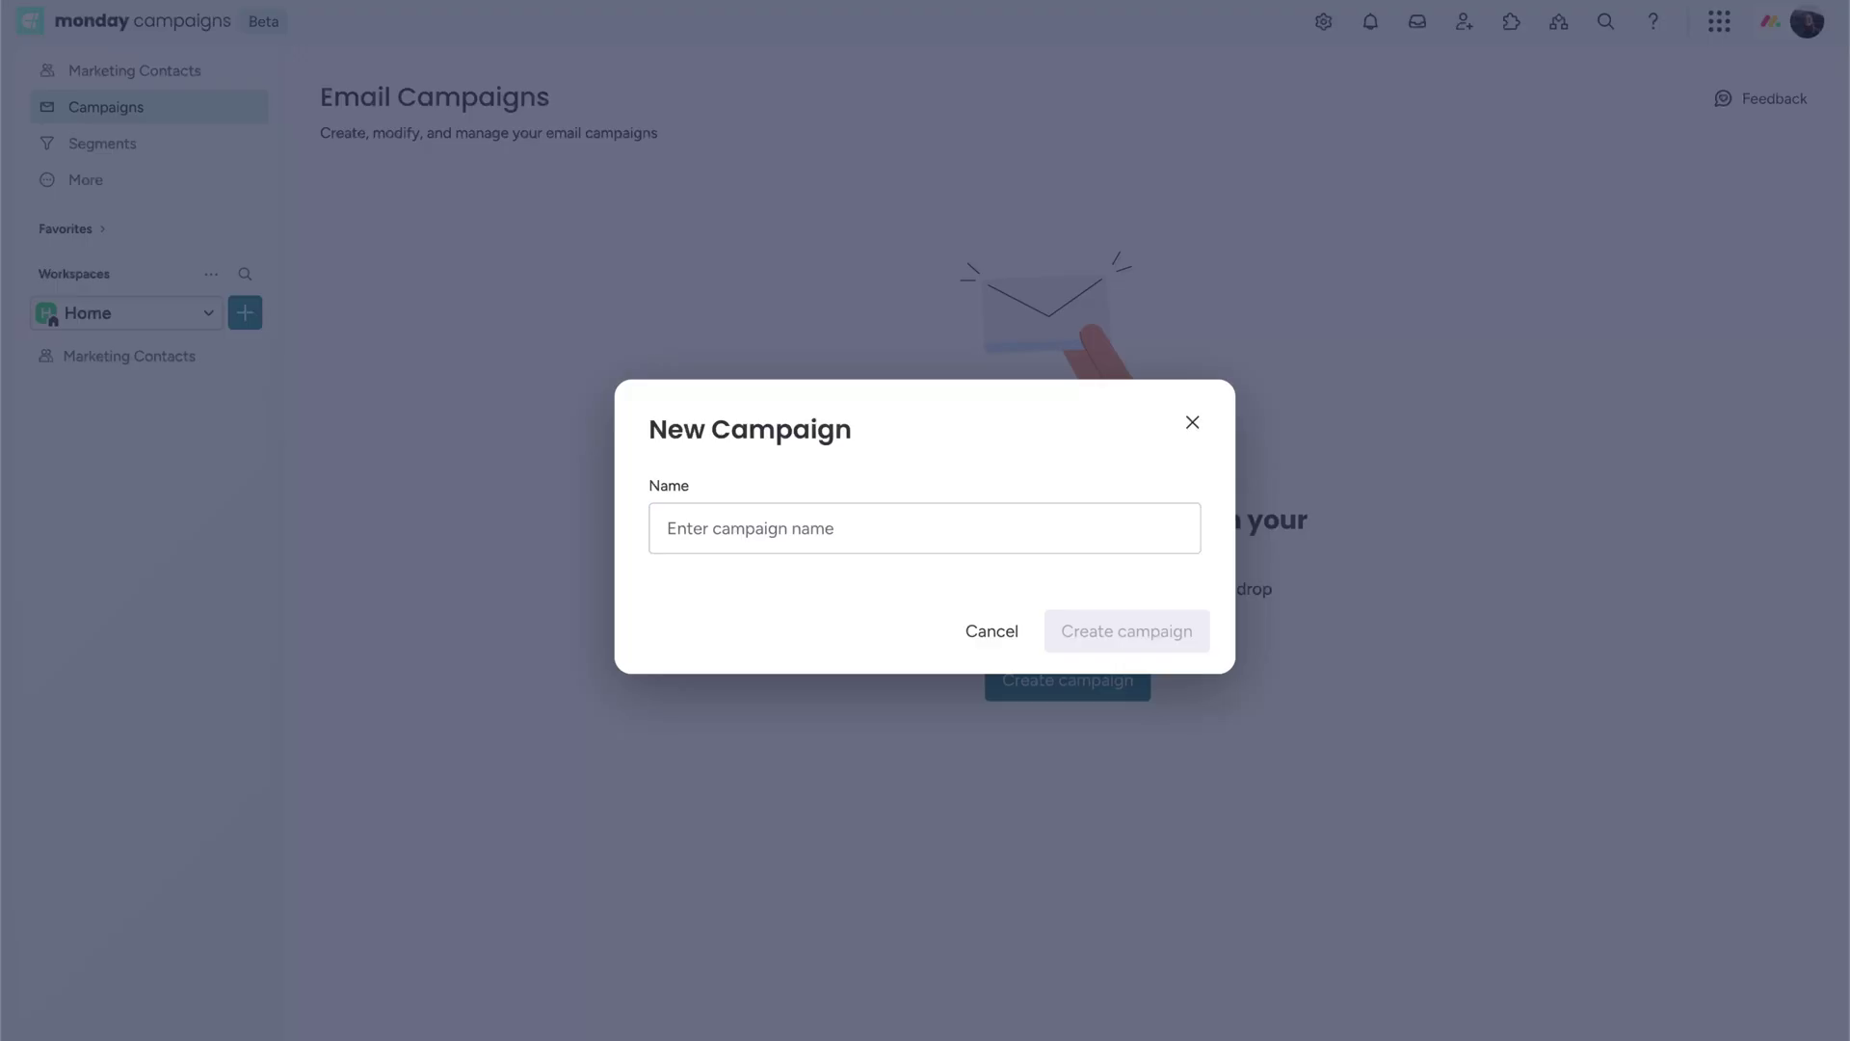
type("Introducing Team Notes")
left_click(1169, 639)
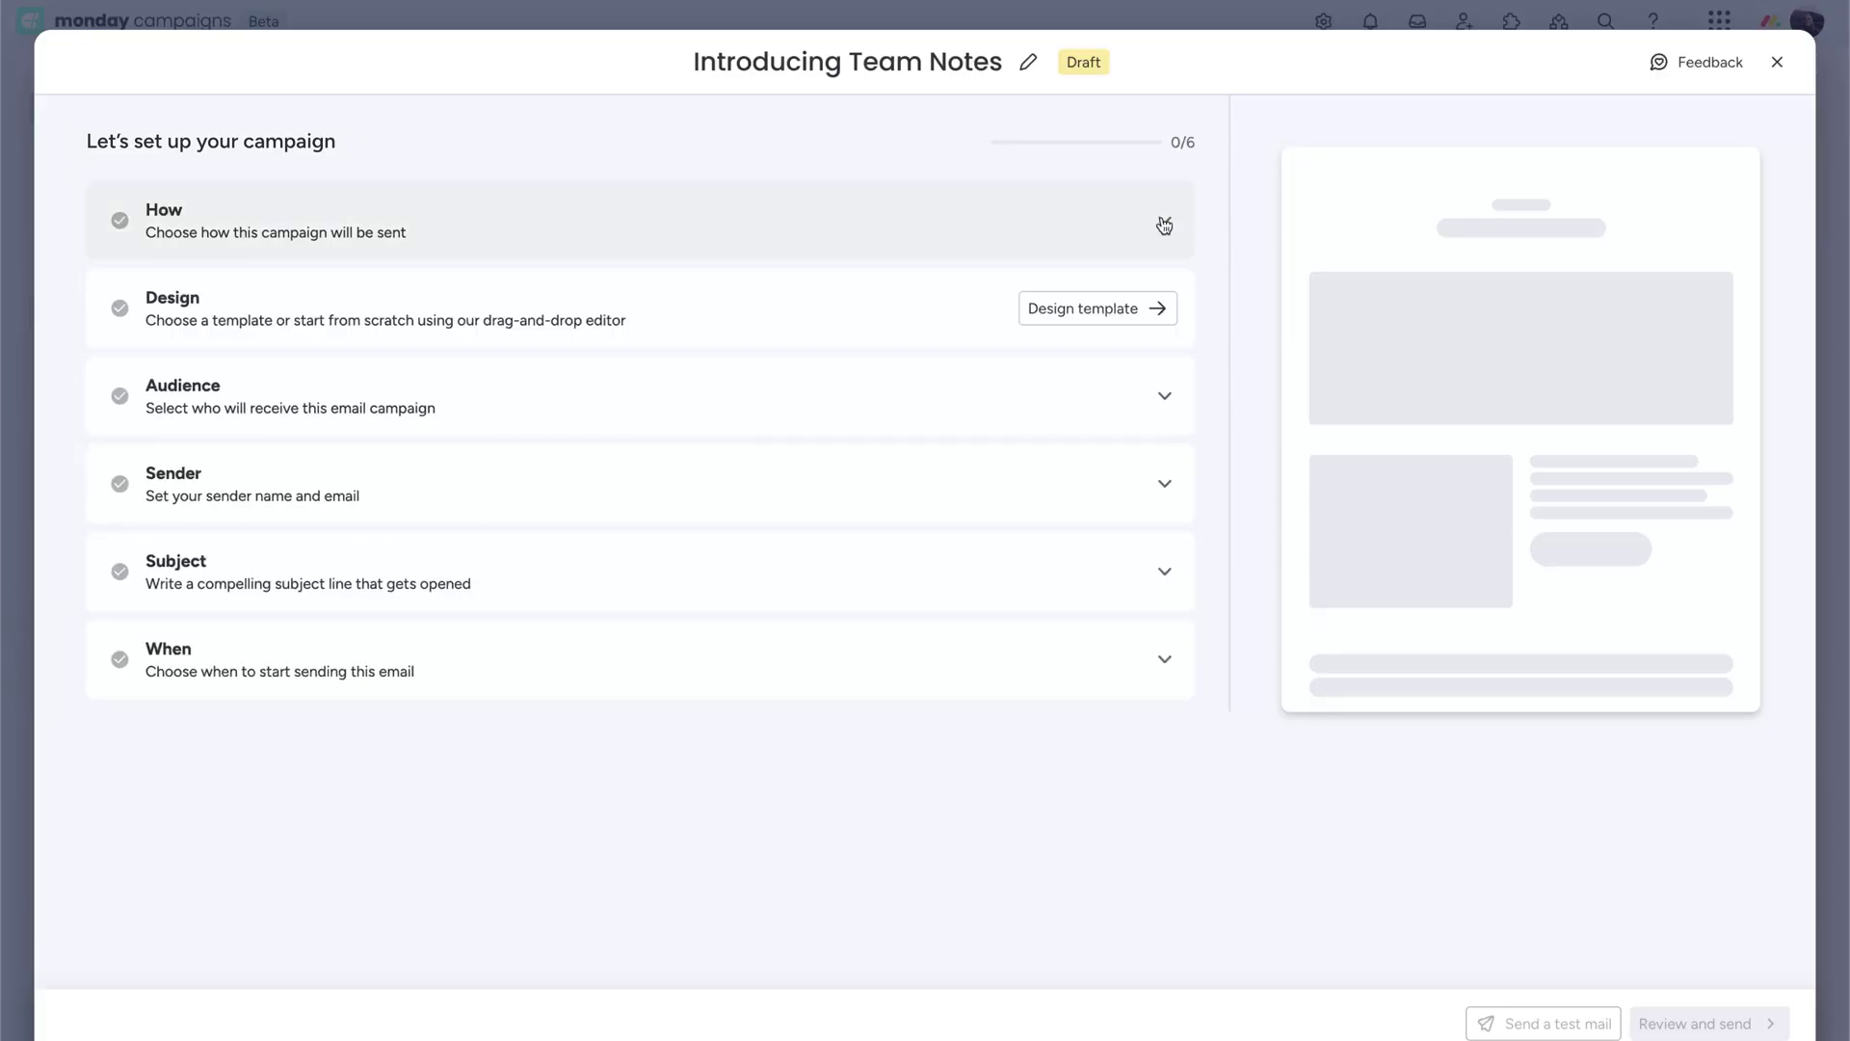
left_click(1164, 221)
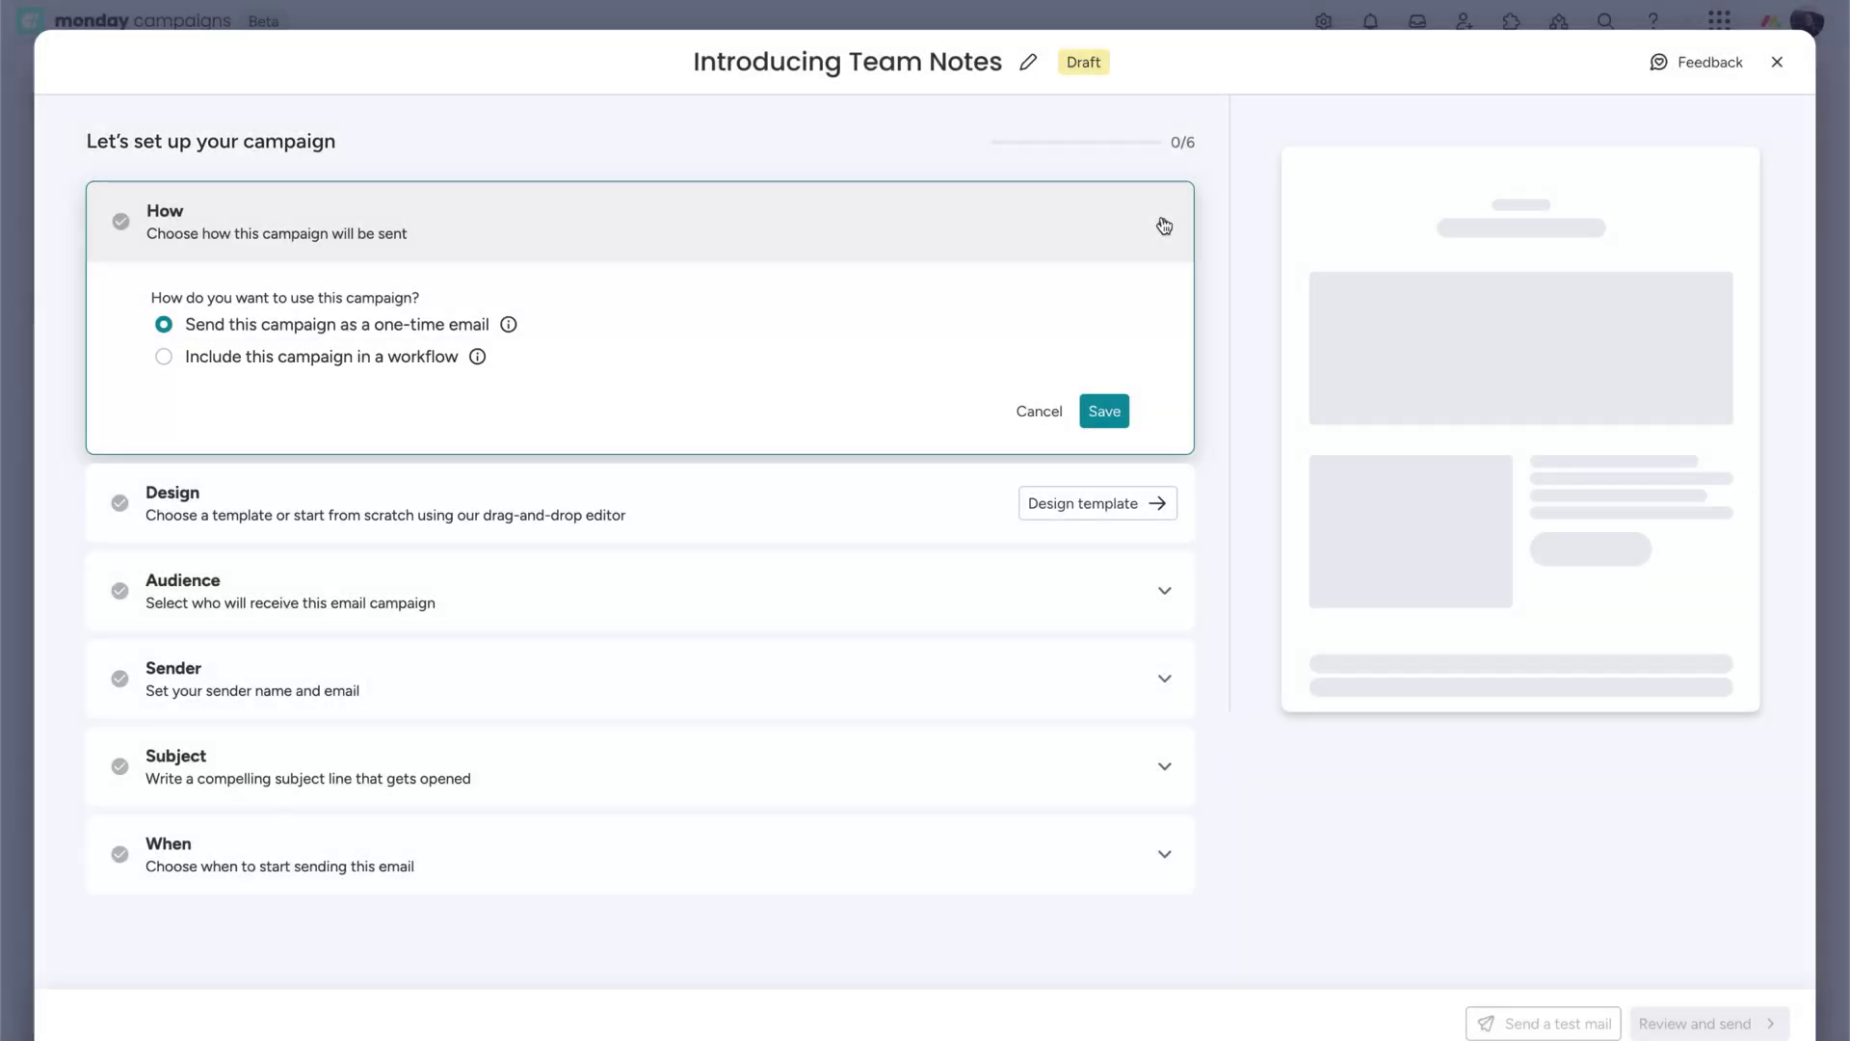
left_click(1104, 412)
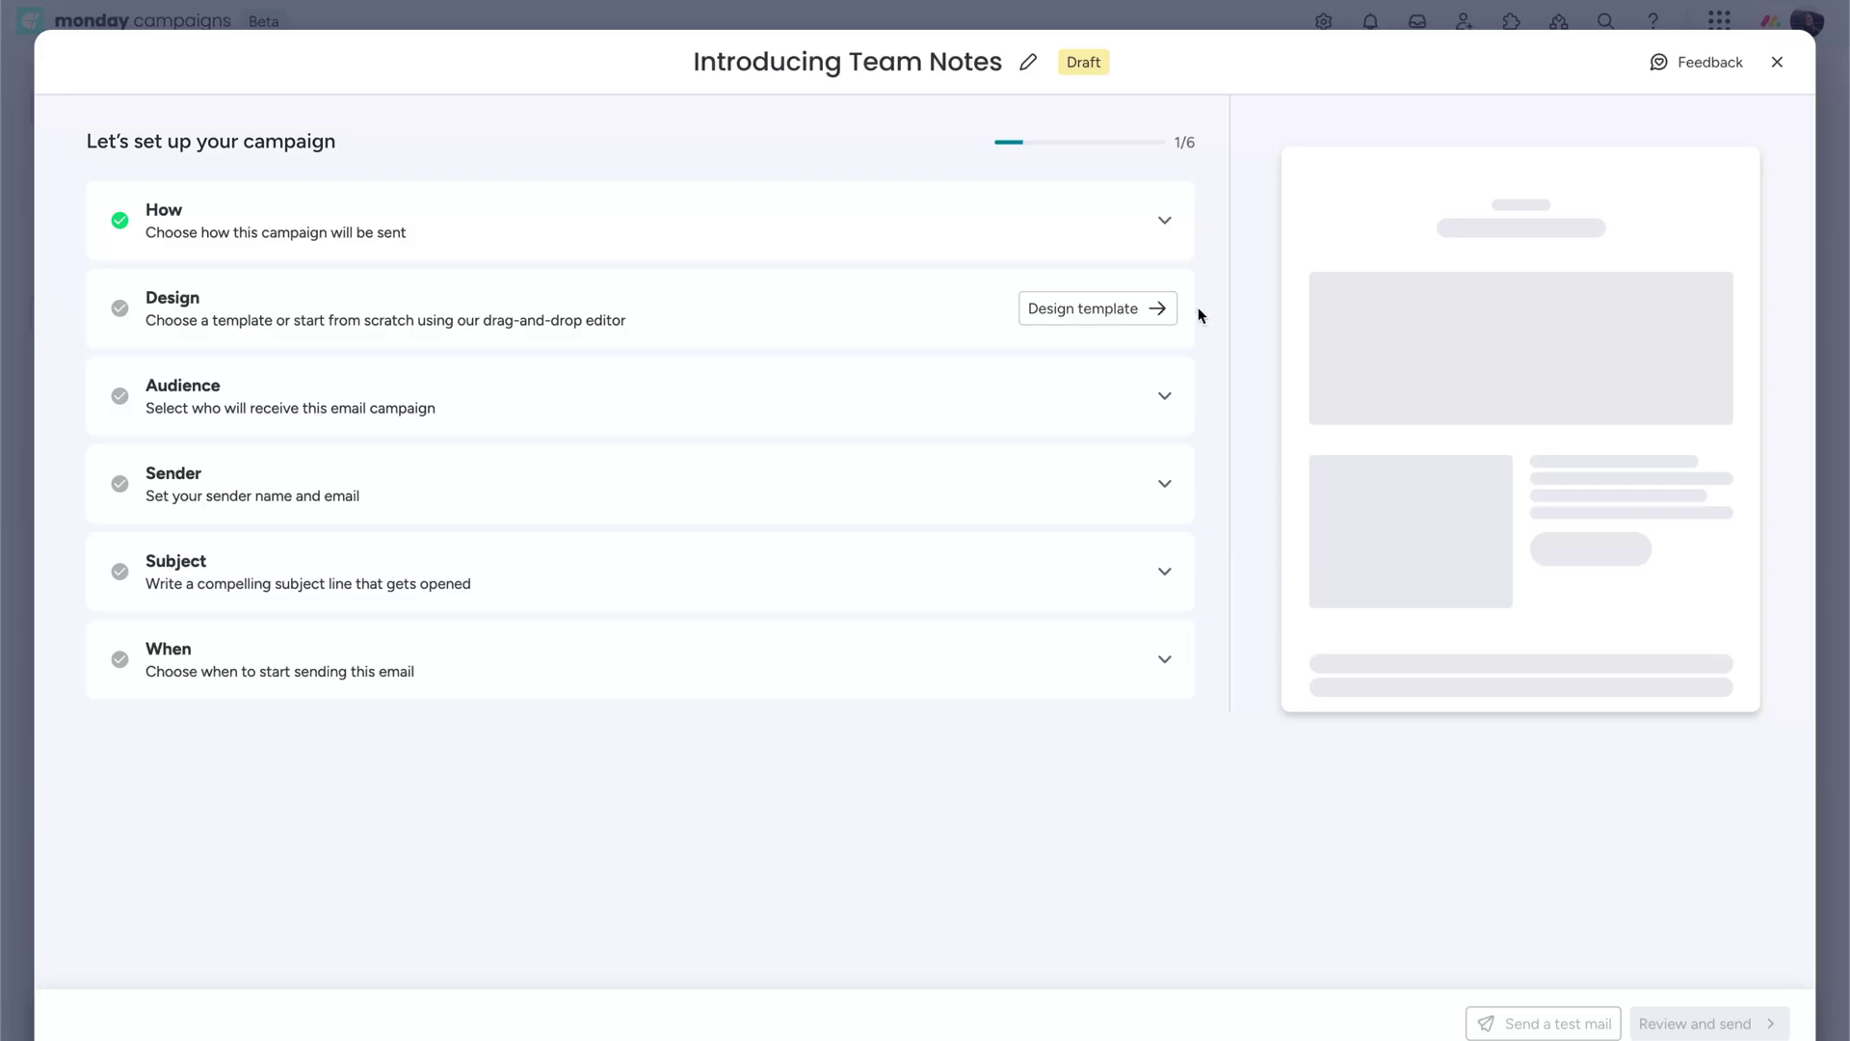
left_click(1139, 313)
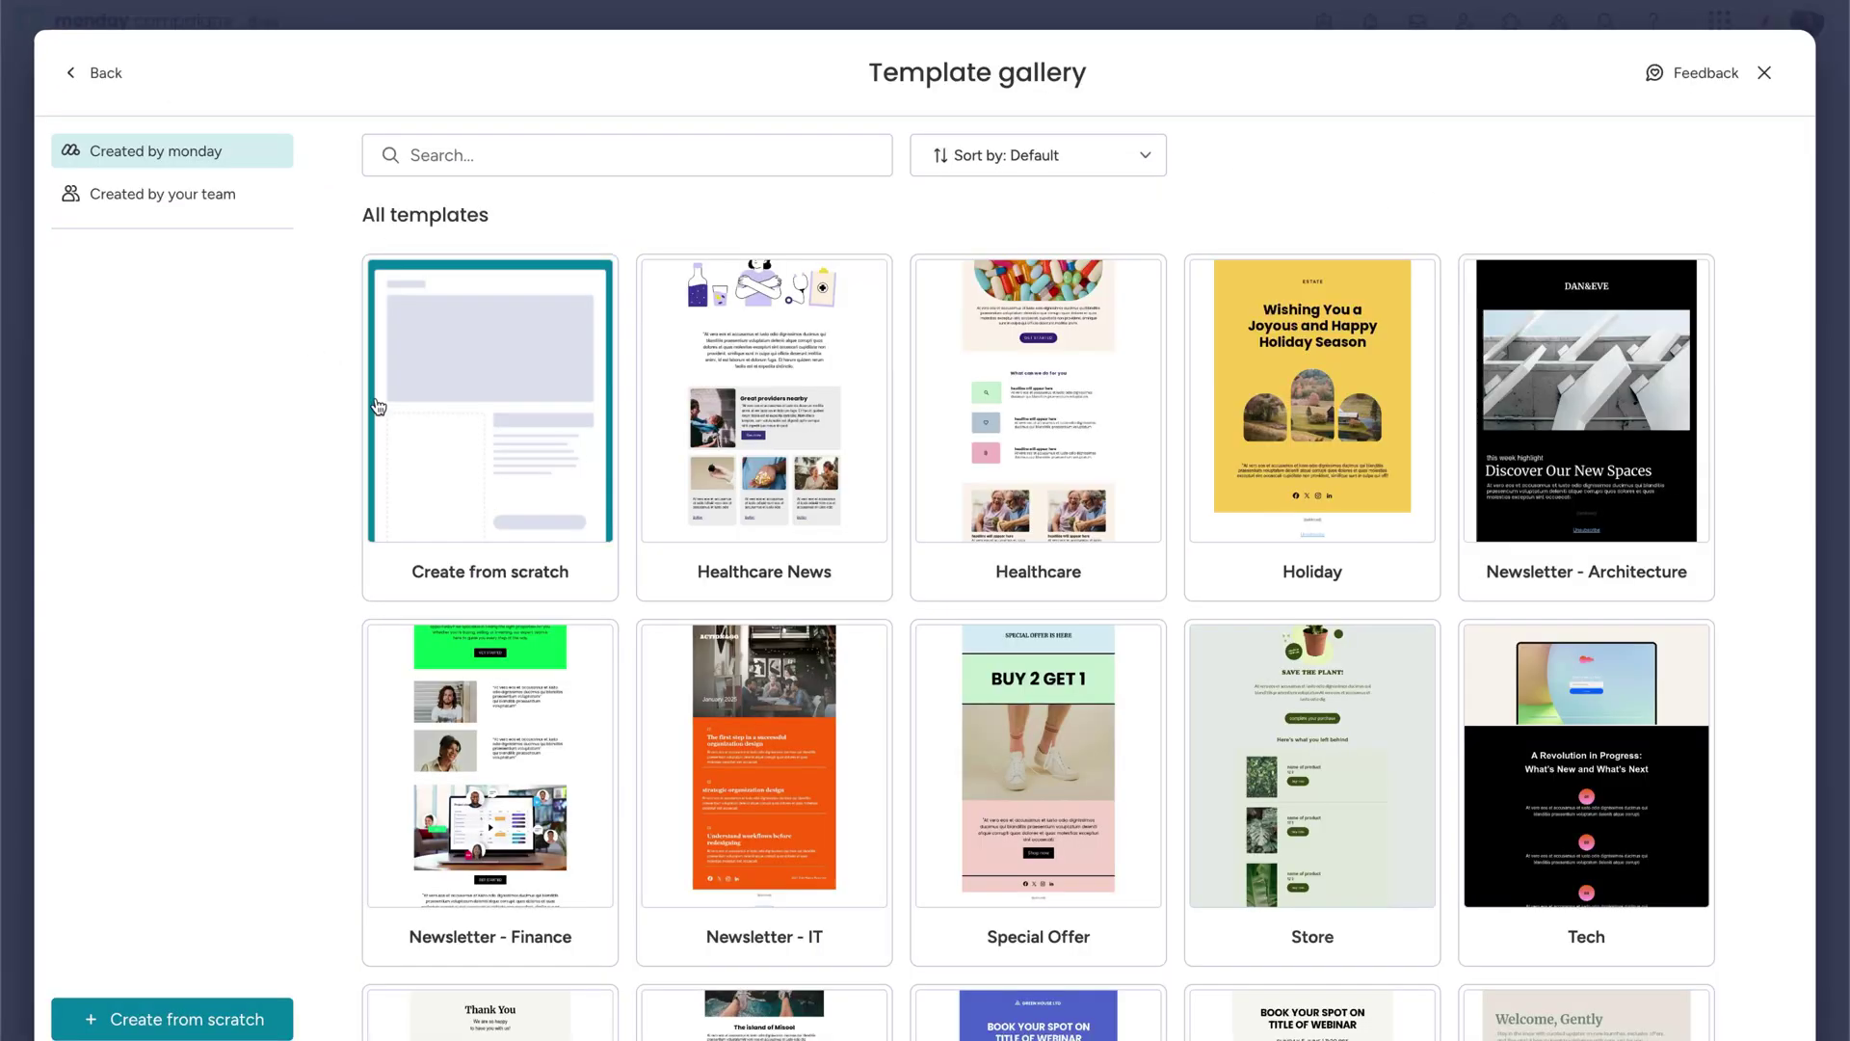
- Start a blank template and add an empty row plus a two-column row
left_click(708, 761)
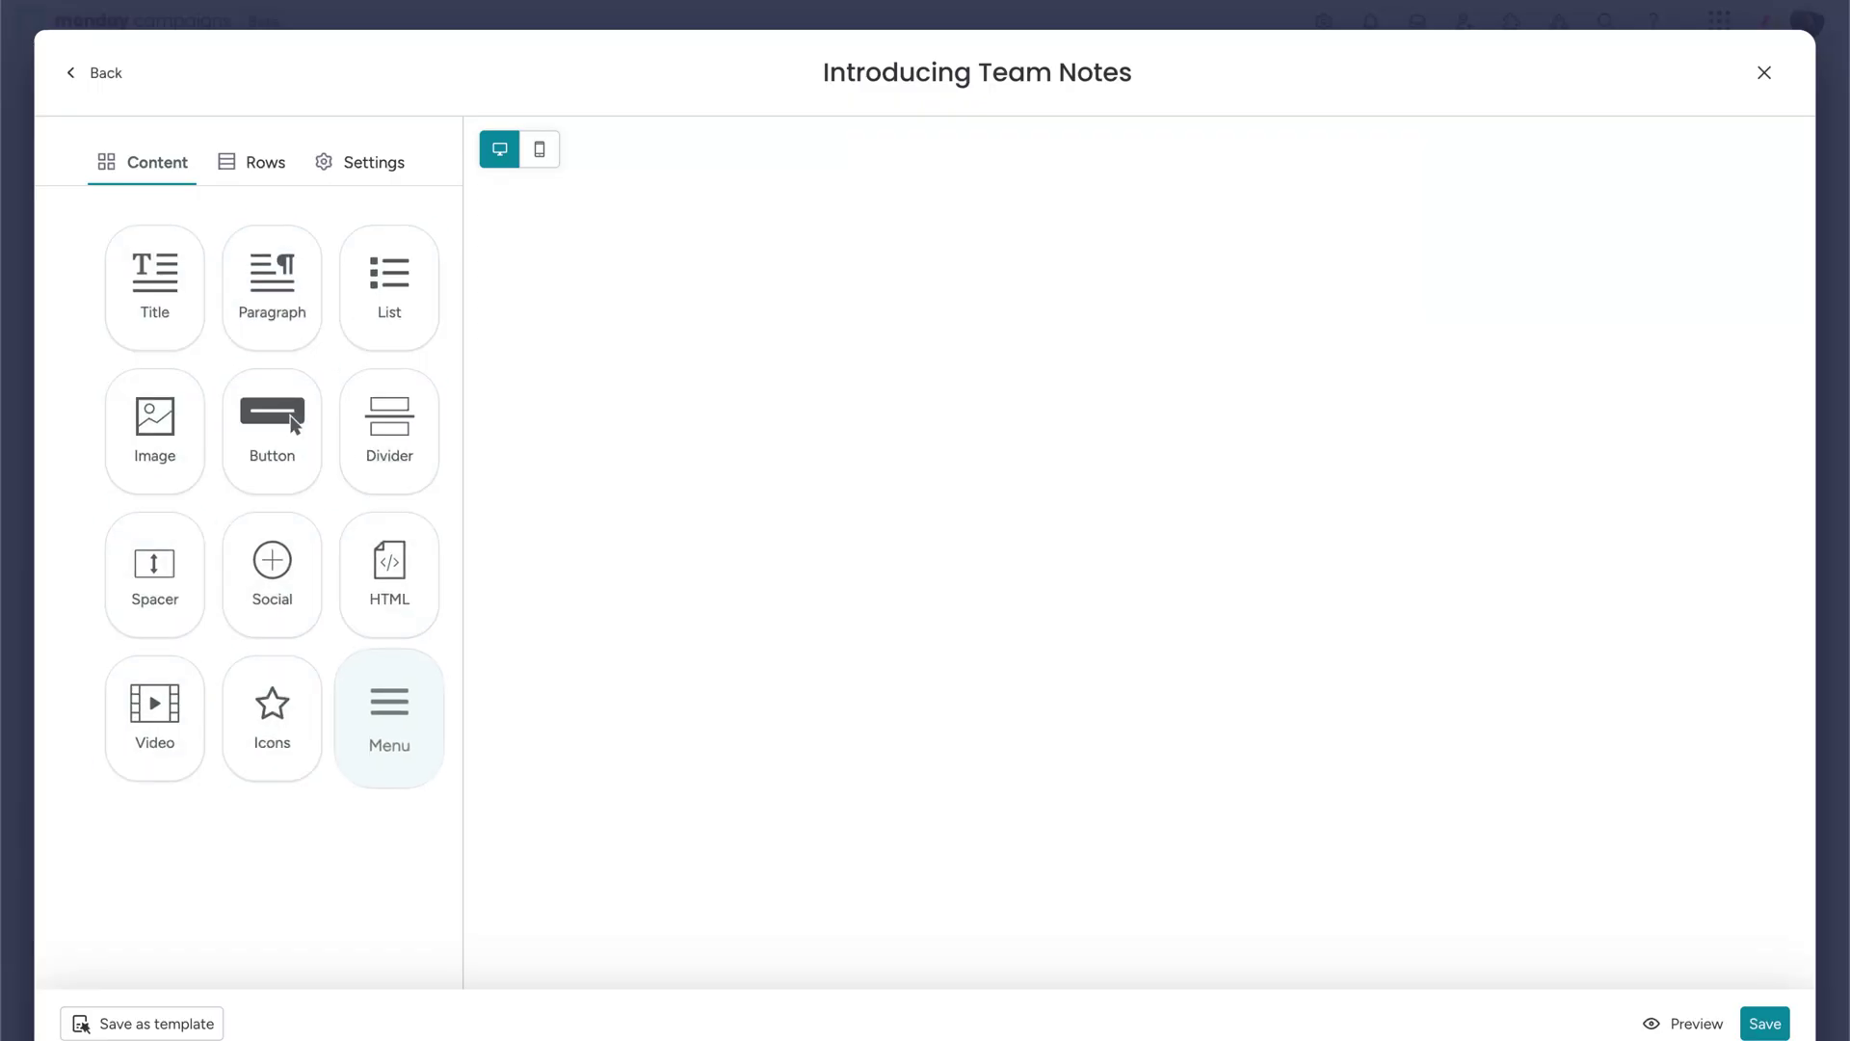
left_click(257, 161)
left_click_drag(222, 285, 1041, 244)
left_click_drag(388, 604, 1061, 424)
- Add a laptop photo, greeting paragraph, meeting photo, Explore the Feature Now! button, video, social icons and HTML block
left_click(146, 169)
left_click_drag(154, 420, 1040, 338)
left_click_drag(253, 287, 911, 725)
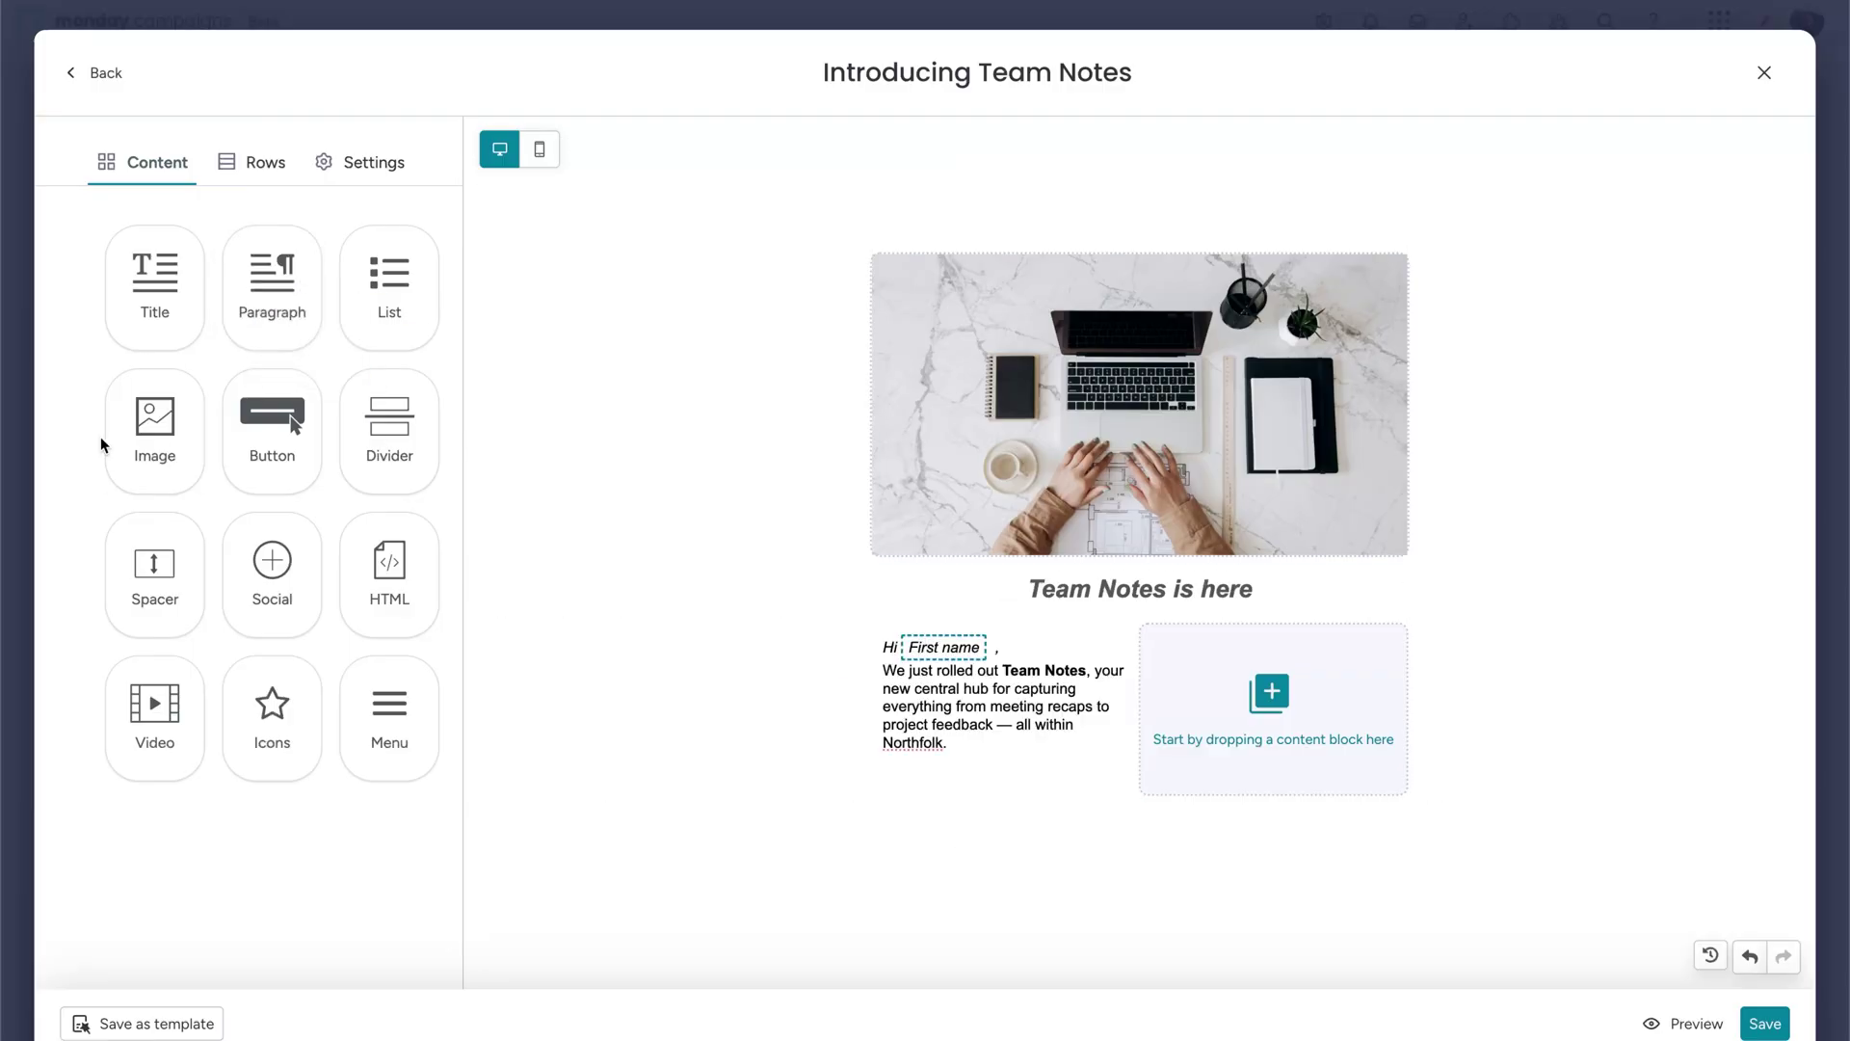
left_click_drag(149, 424, 1257, 678)
left_click_drag(272, 431, 949, 829)
left_click_drag(146, 733, 1013, 559)
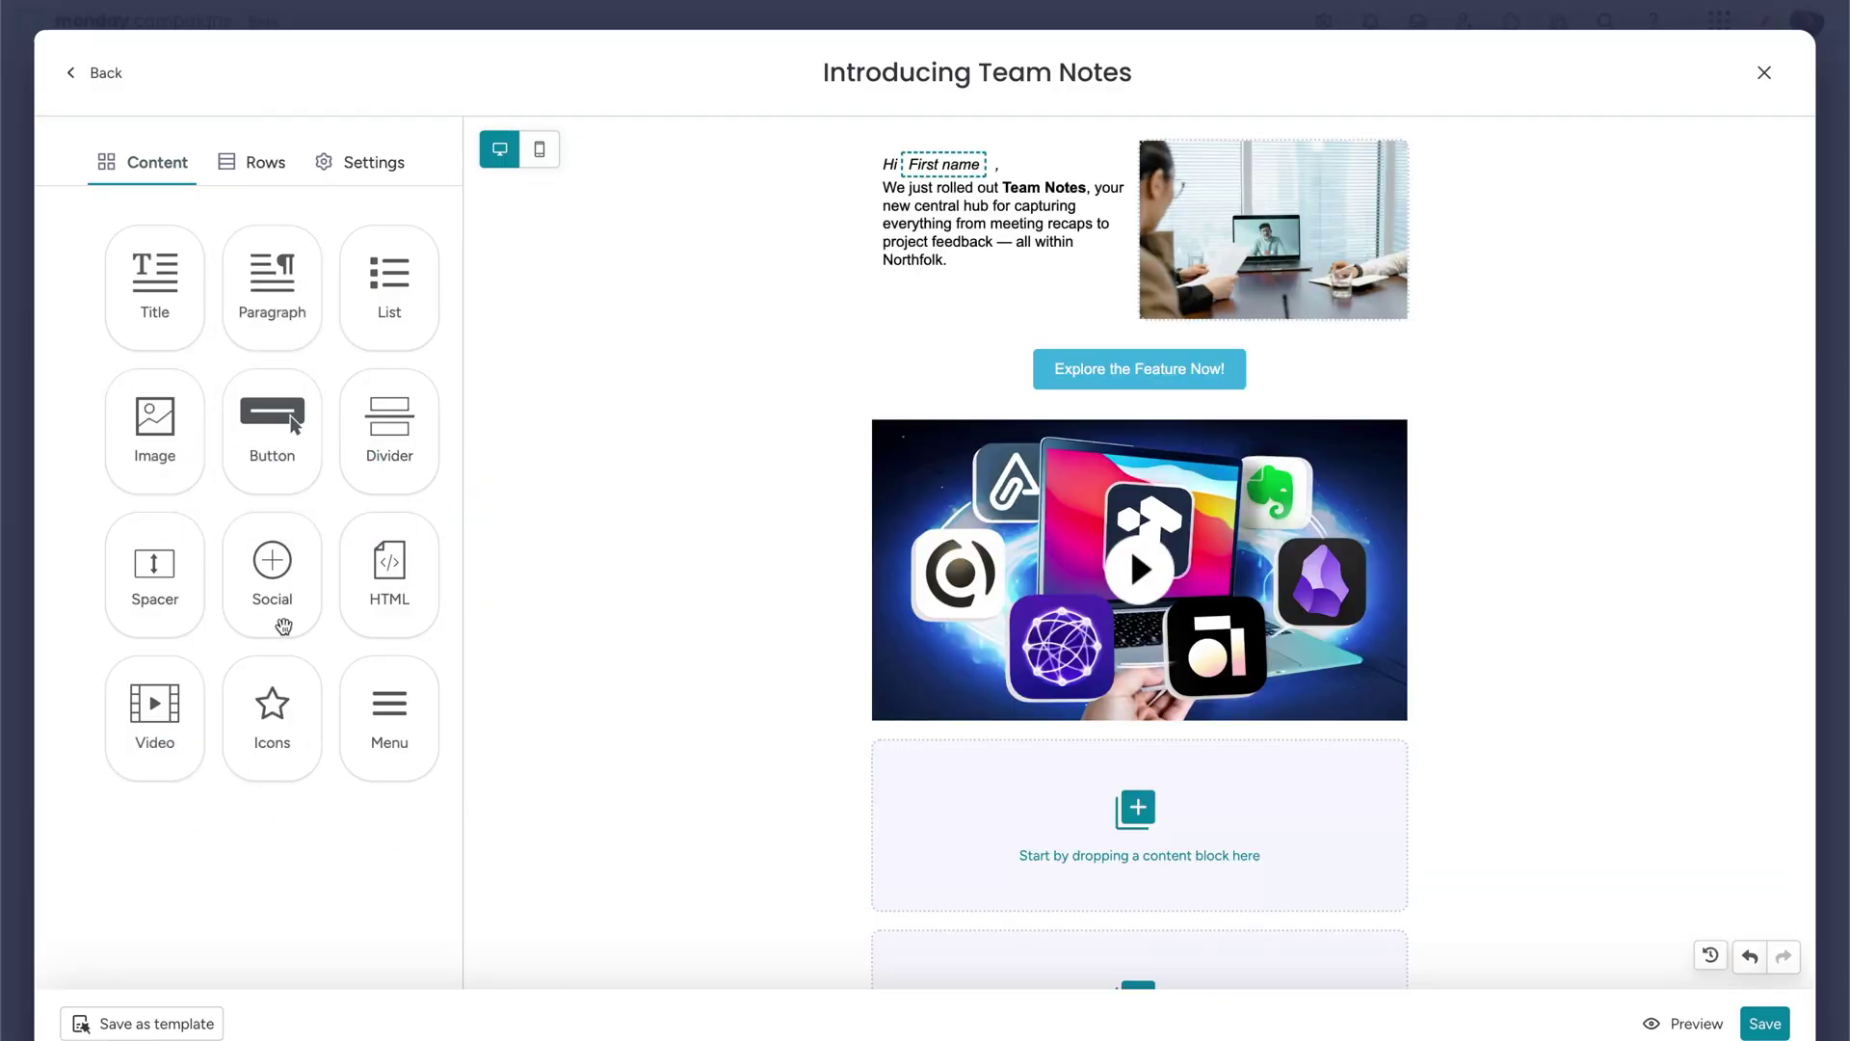
left_click_drag(278, 622, 549, 761)
left_click_drag(400, 623, 1093, 892)
- Set the greeting paragraph's font family to Global font
scroll(1129, 472, "up", 5)
left_click(1021, 558)
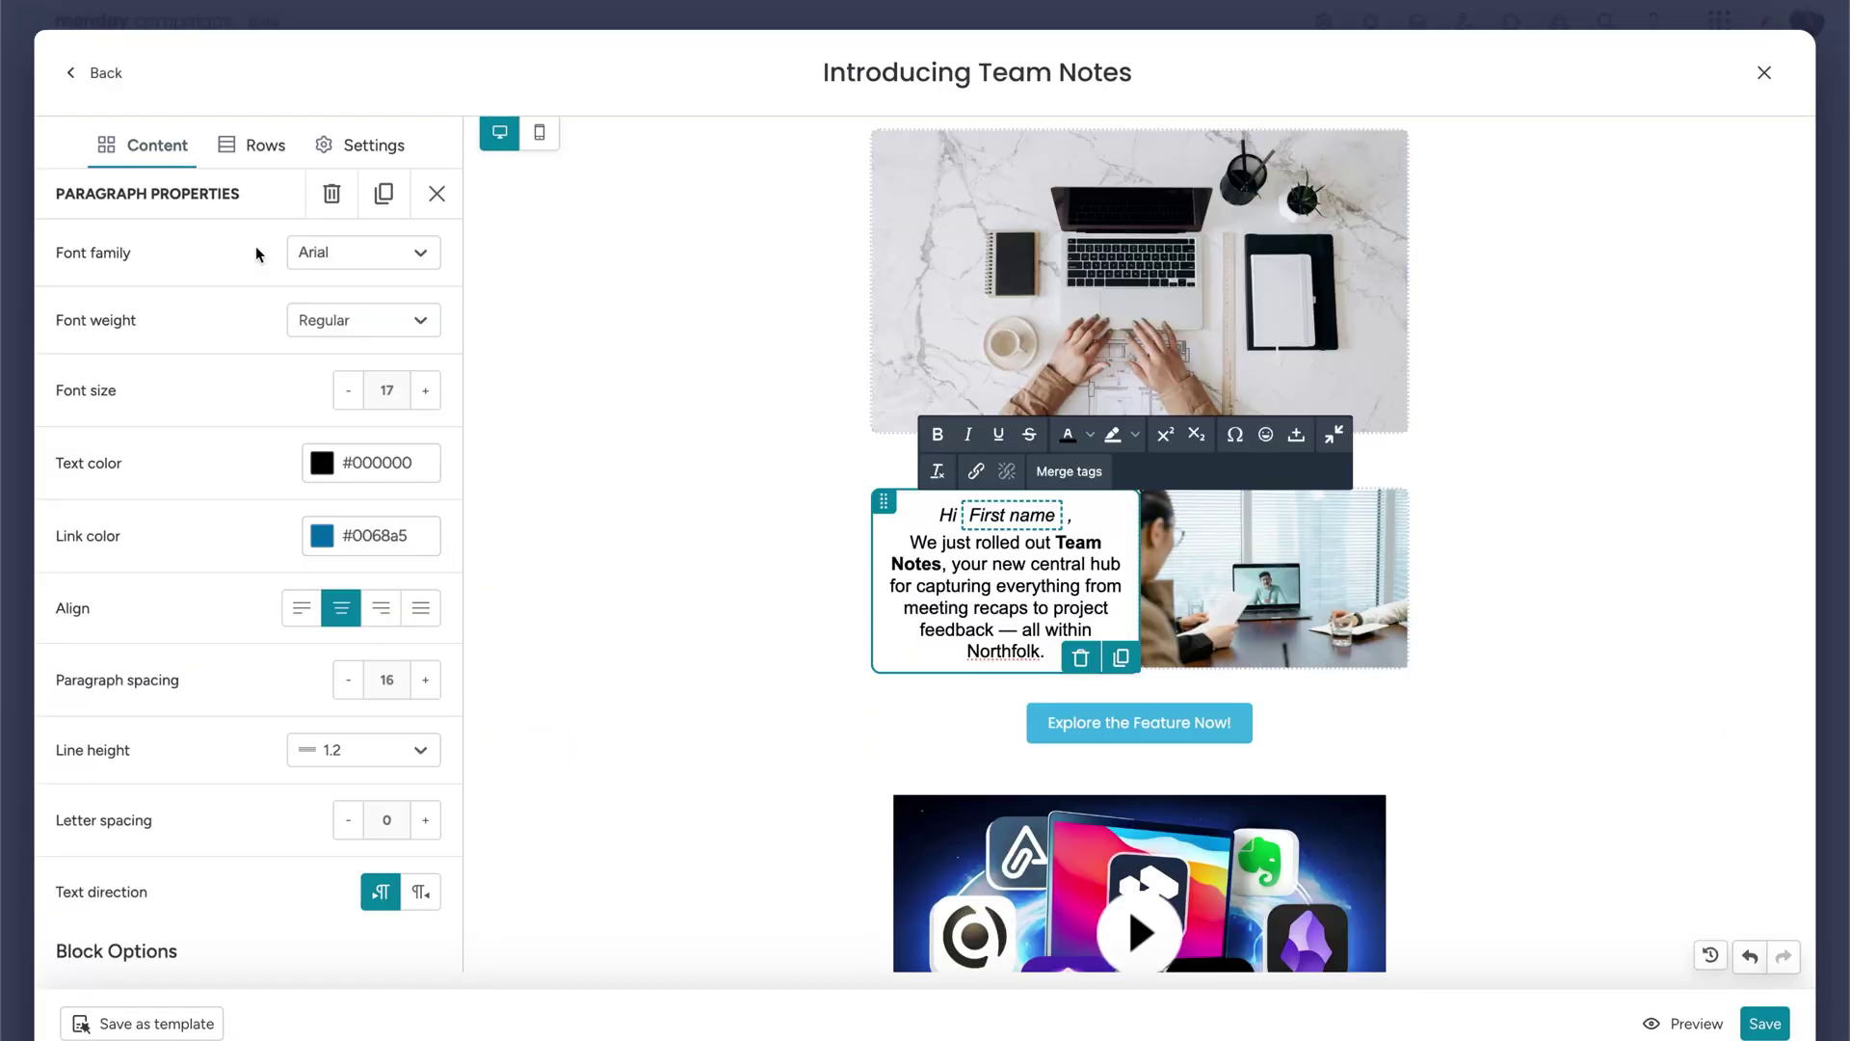
left_click(430, 268)
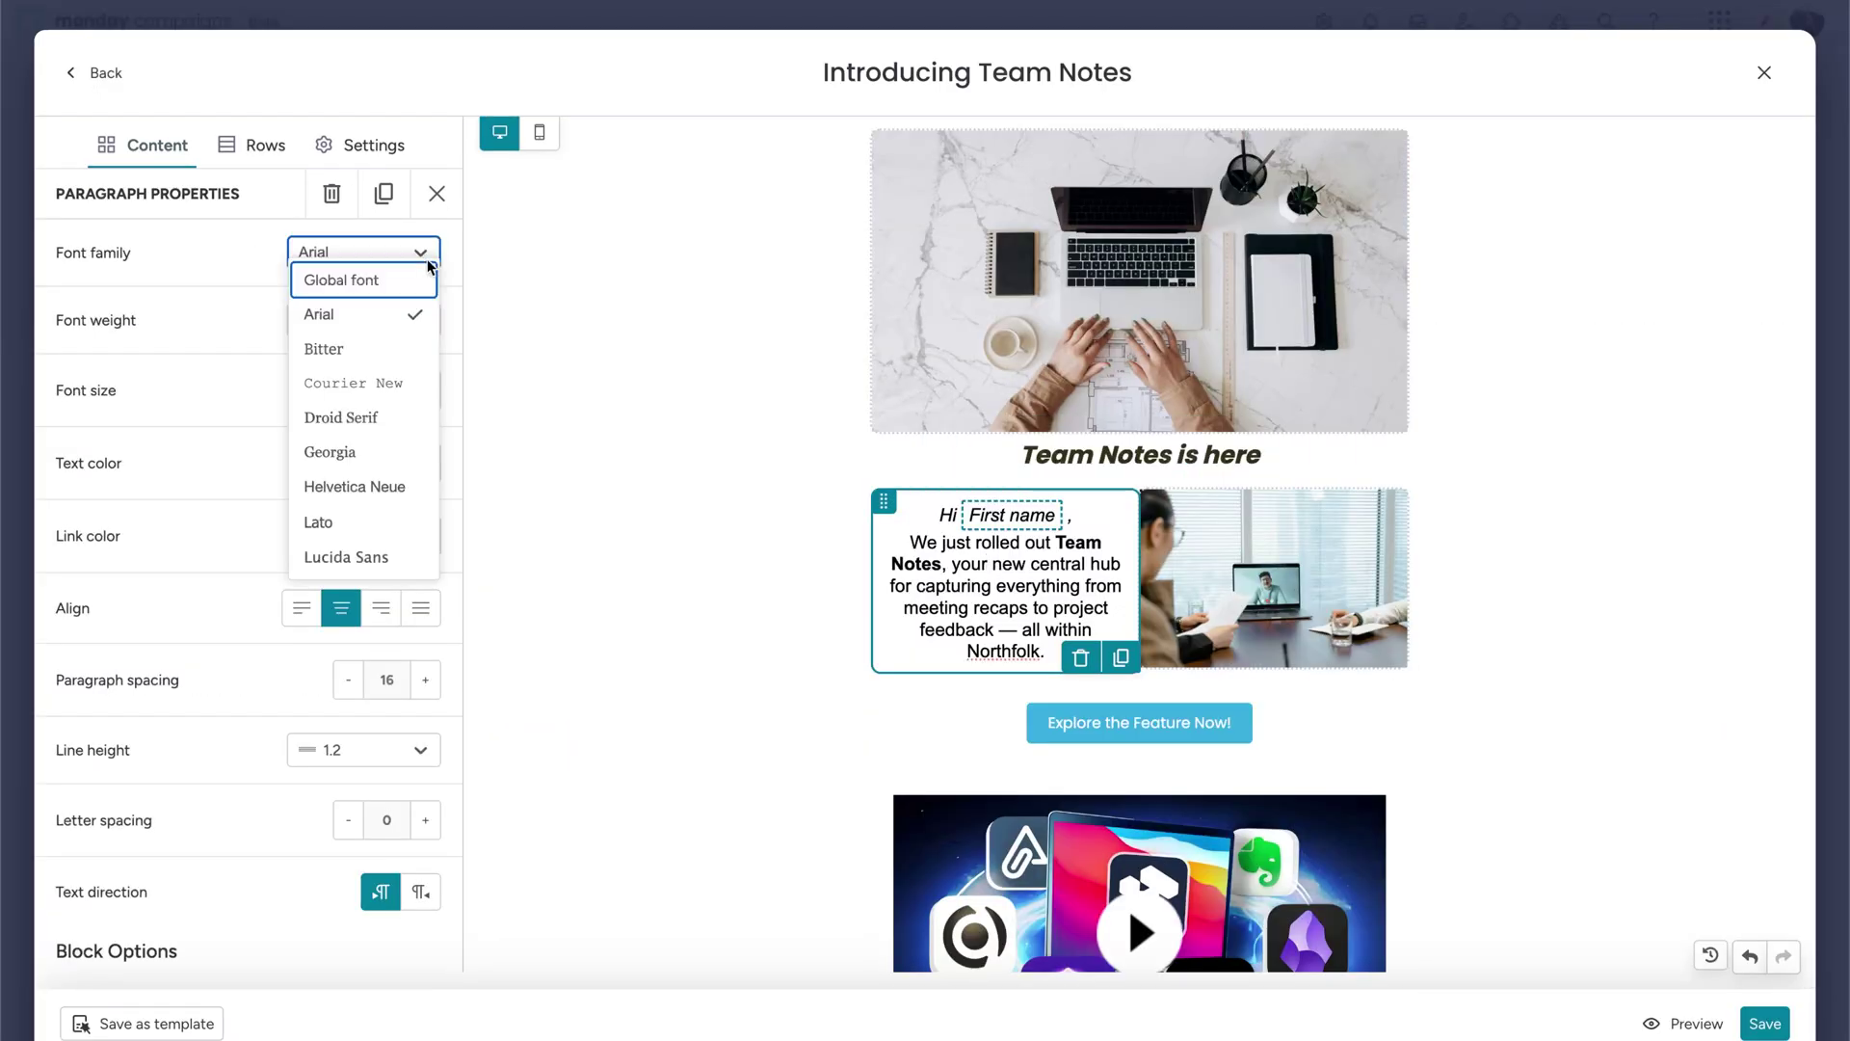
left_click(416, 282)
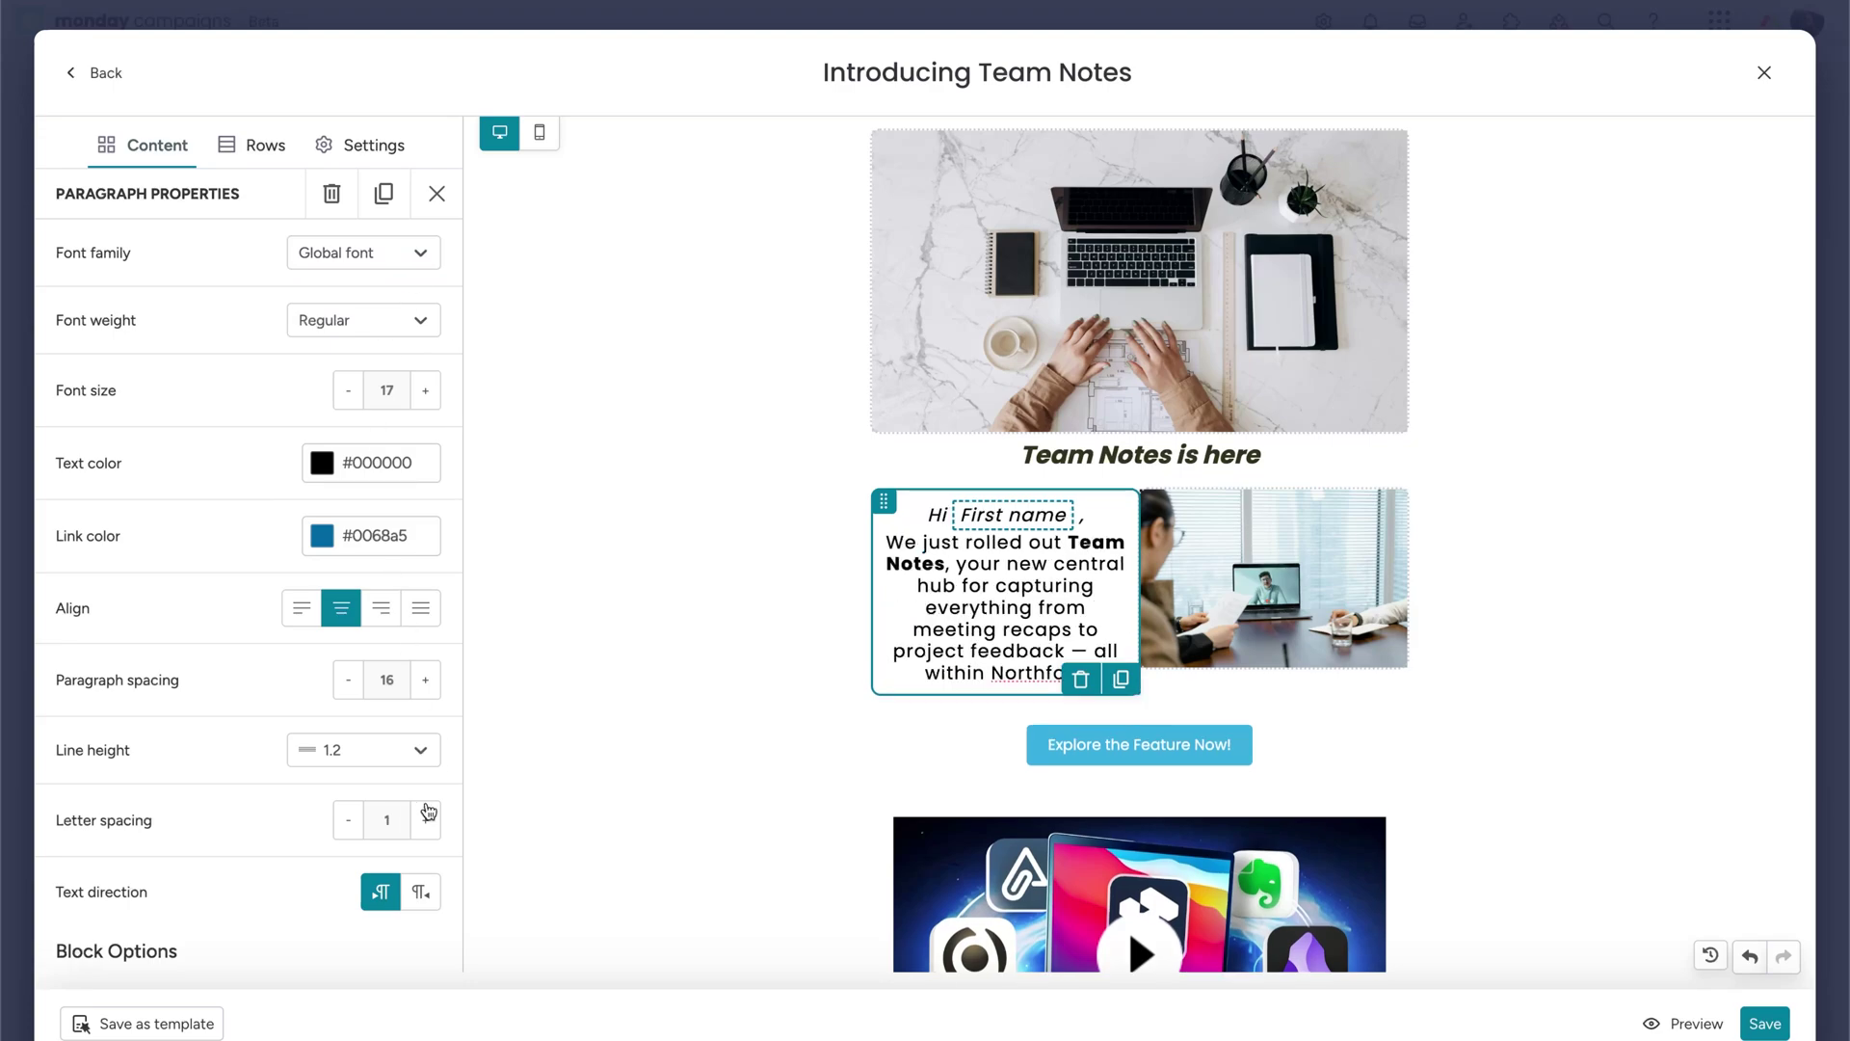
- Give the greeting row a light-yellow #fcf8de background and orange #ce5915 text, then check merge tags
left_click(575, 603)
left_click(322, 306)
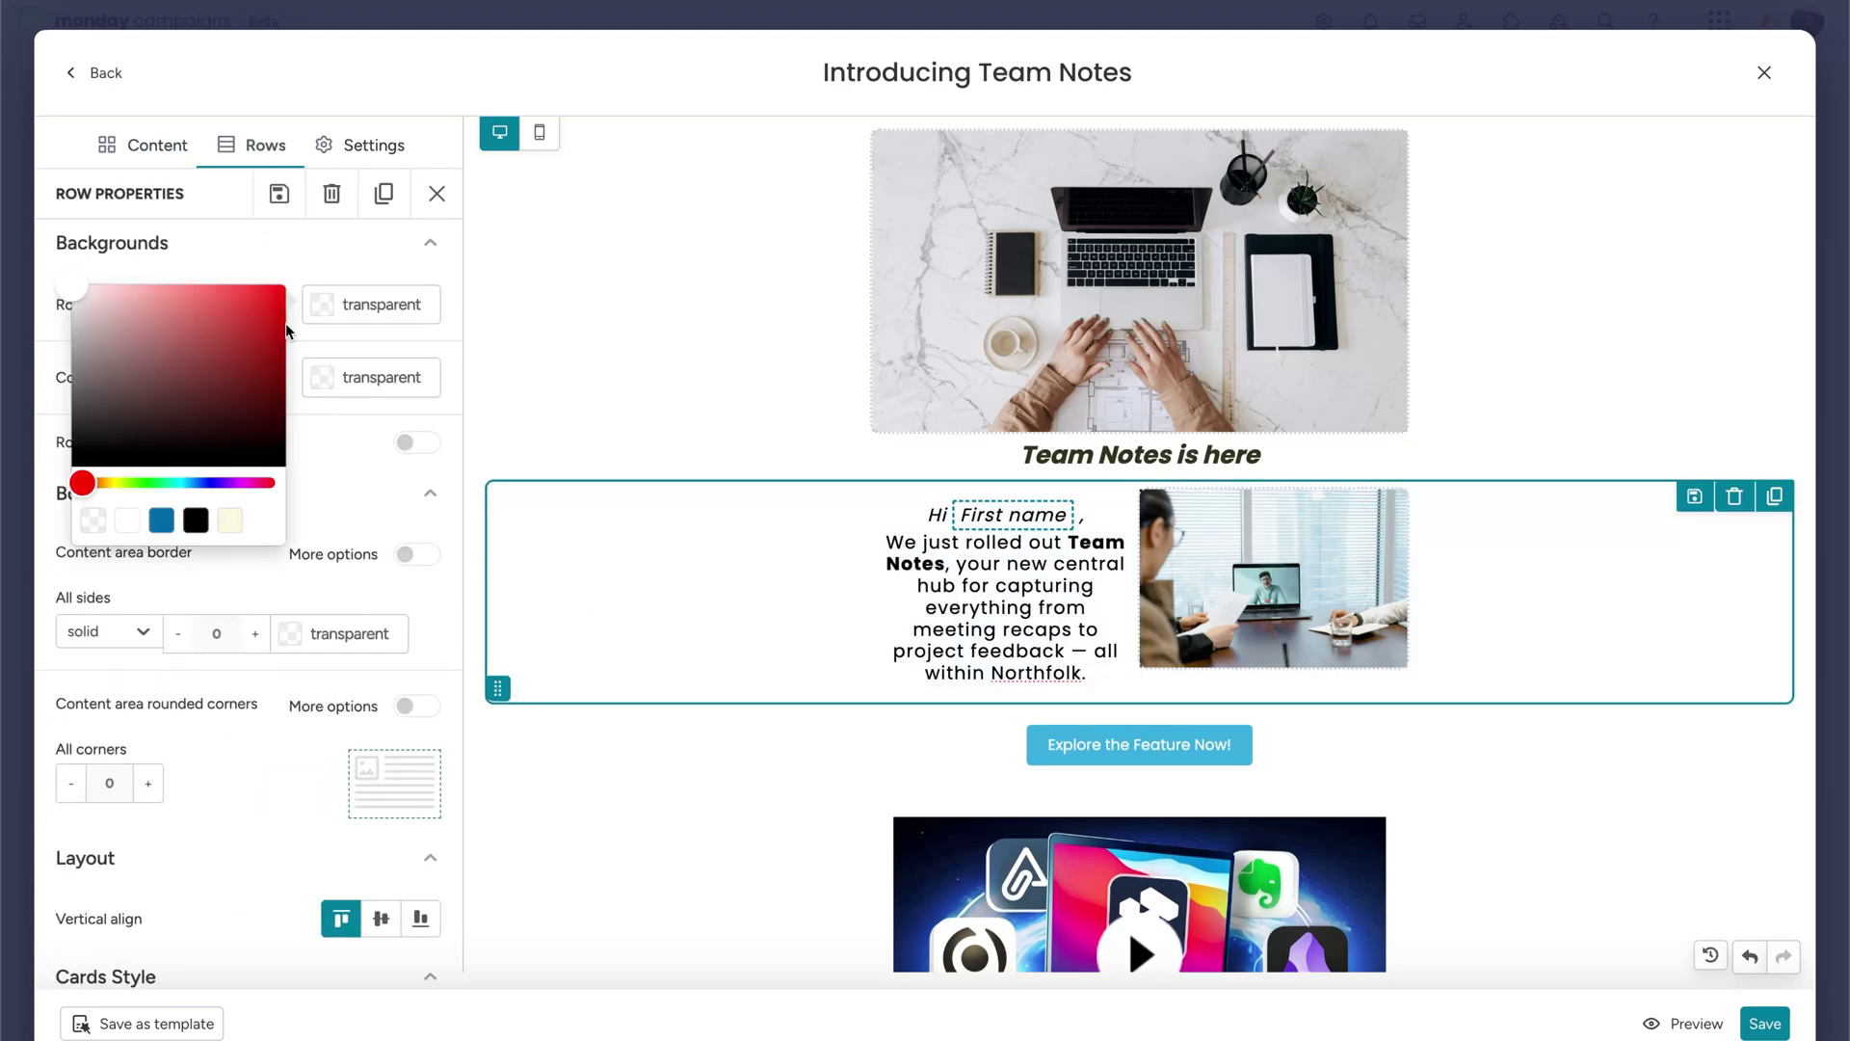
left_click(229, 523)
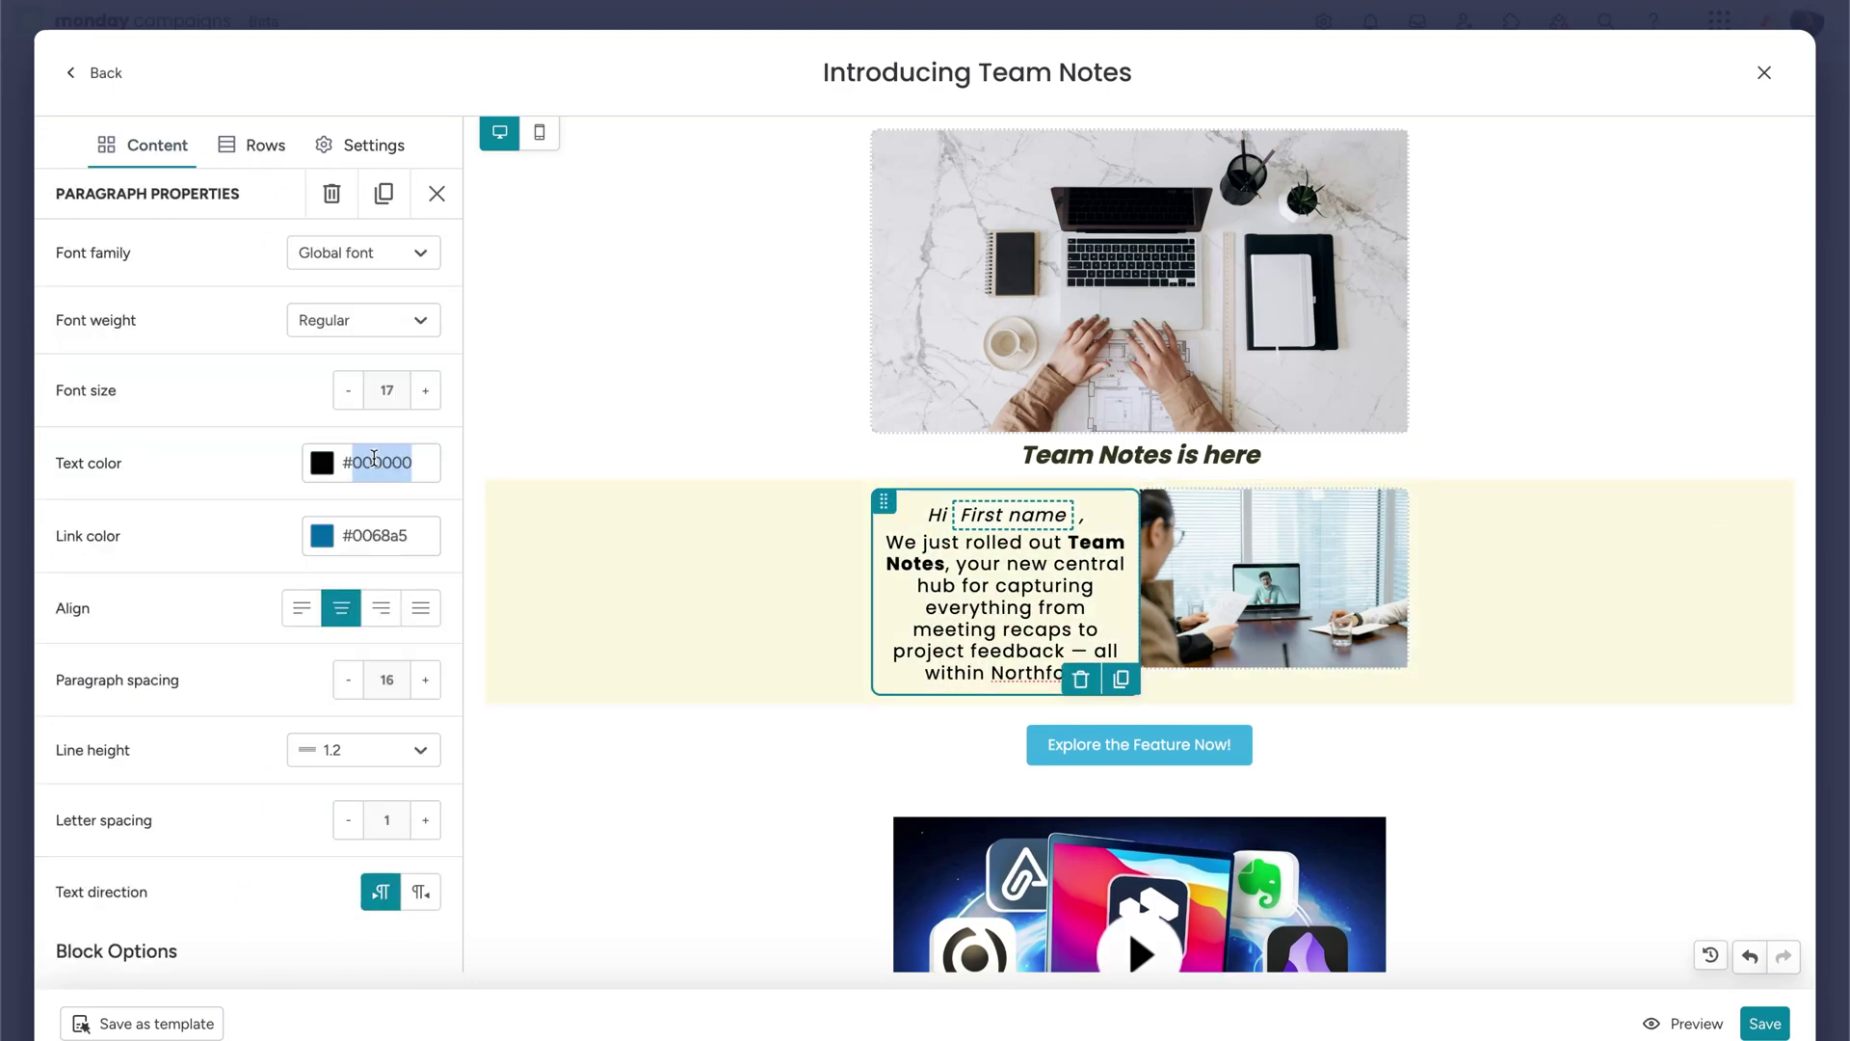
type("#ce4915")
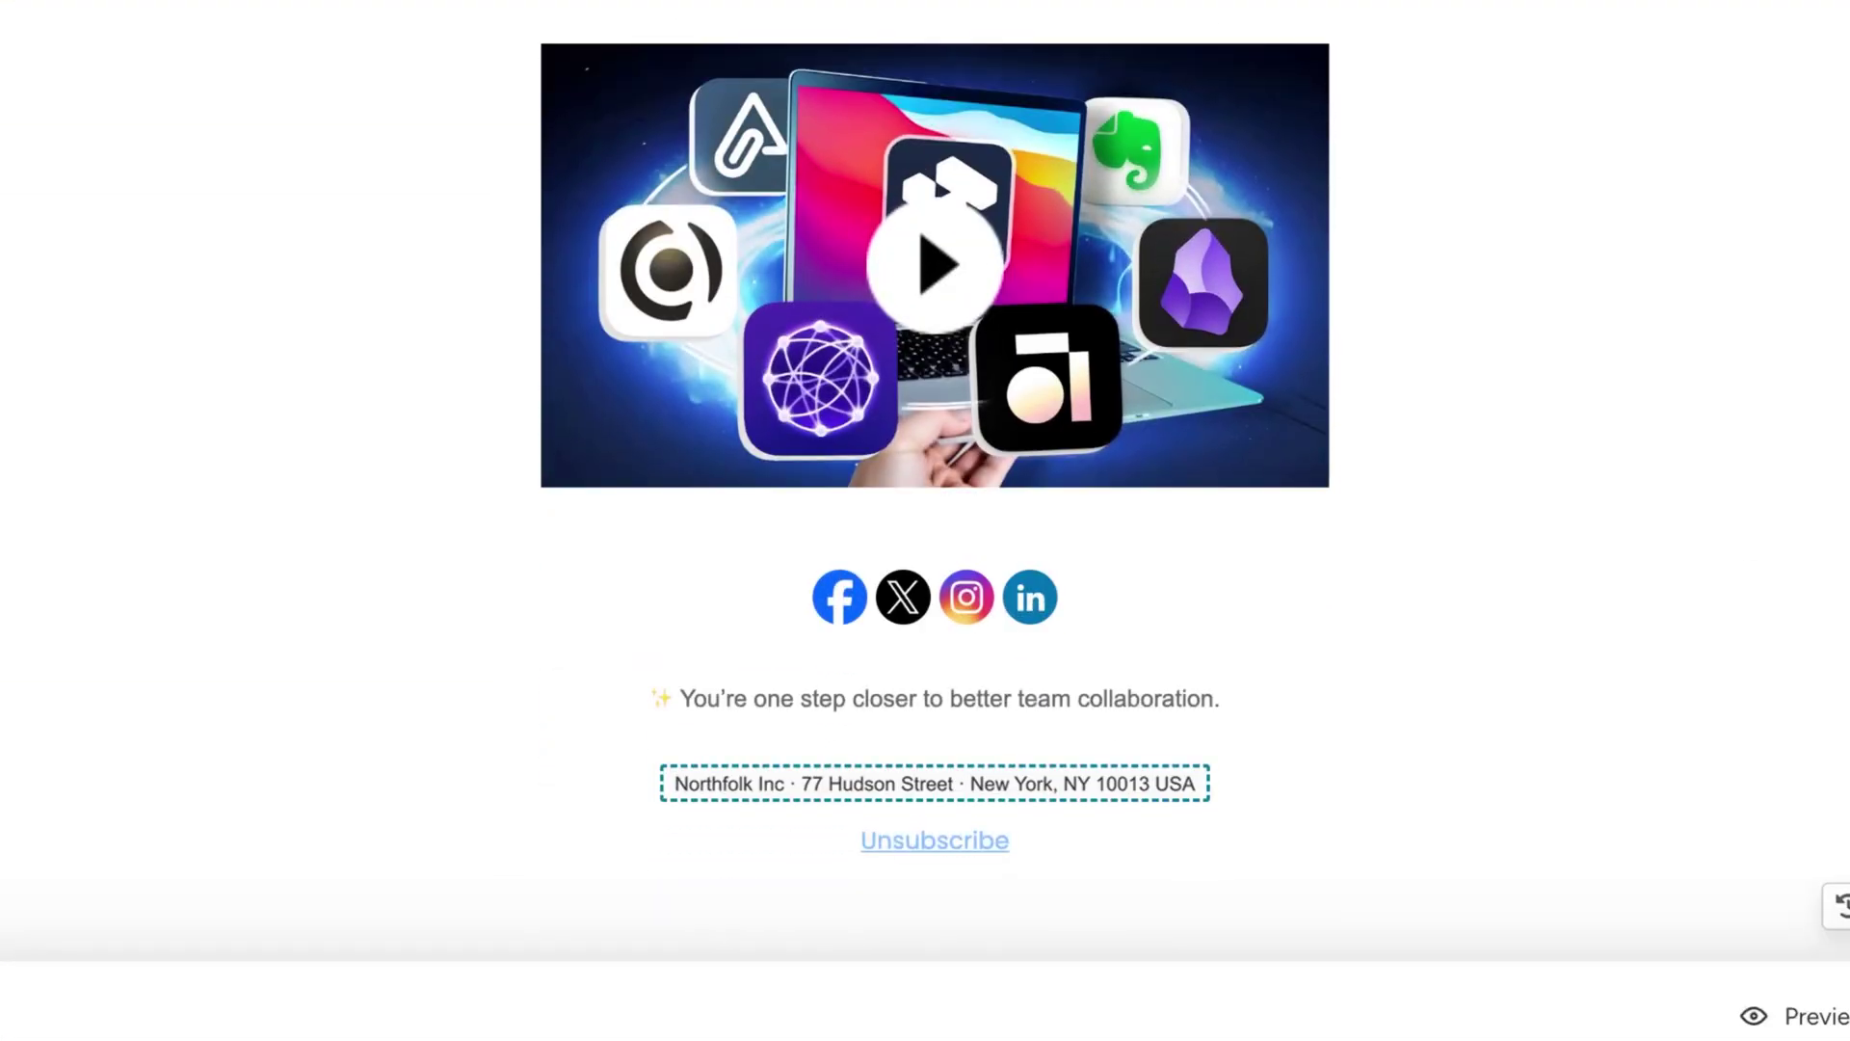
left_click(1305, 789)
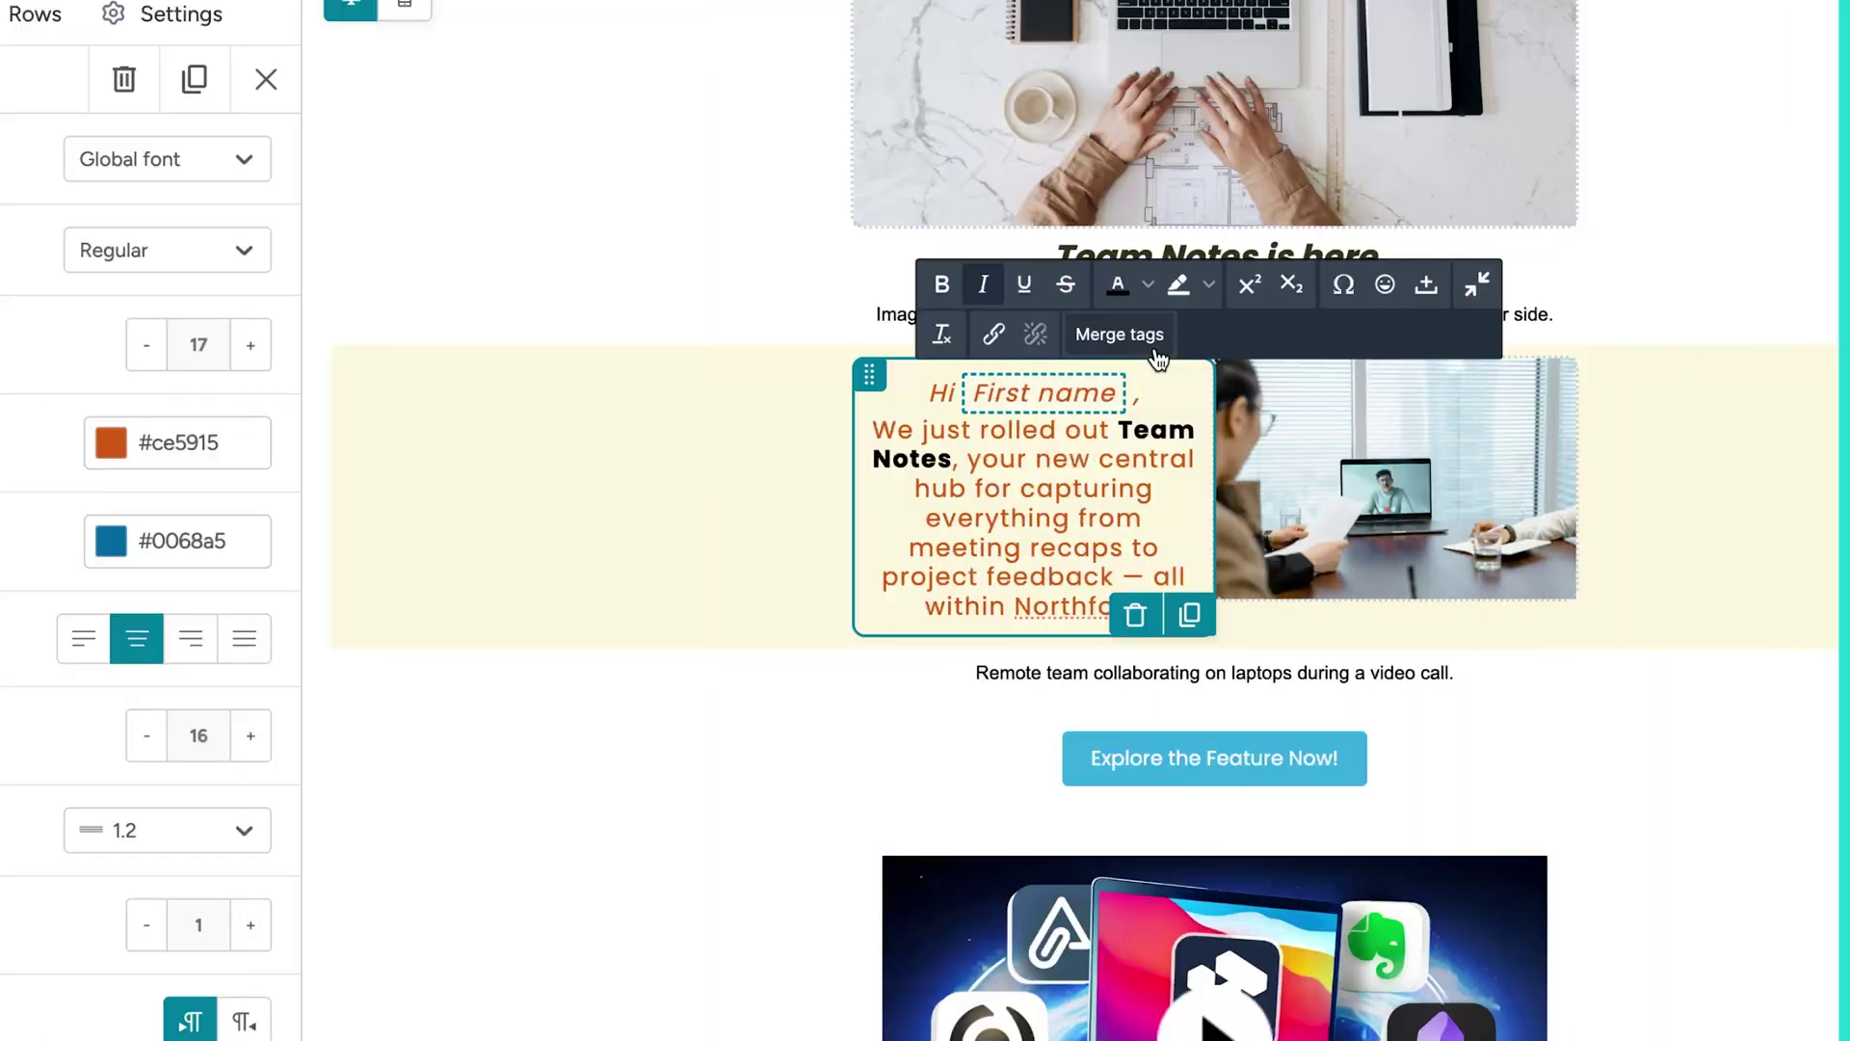
left_click(1120, 335)
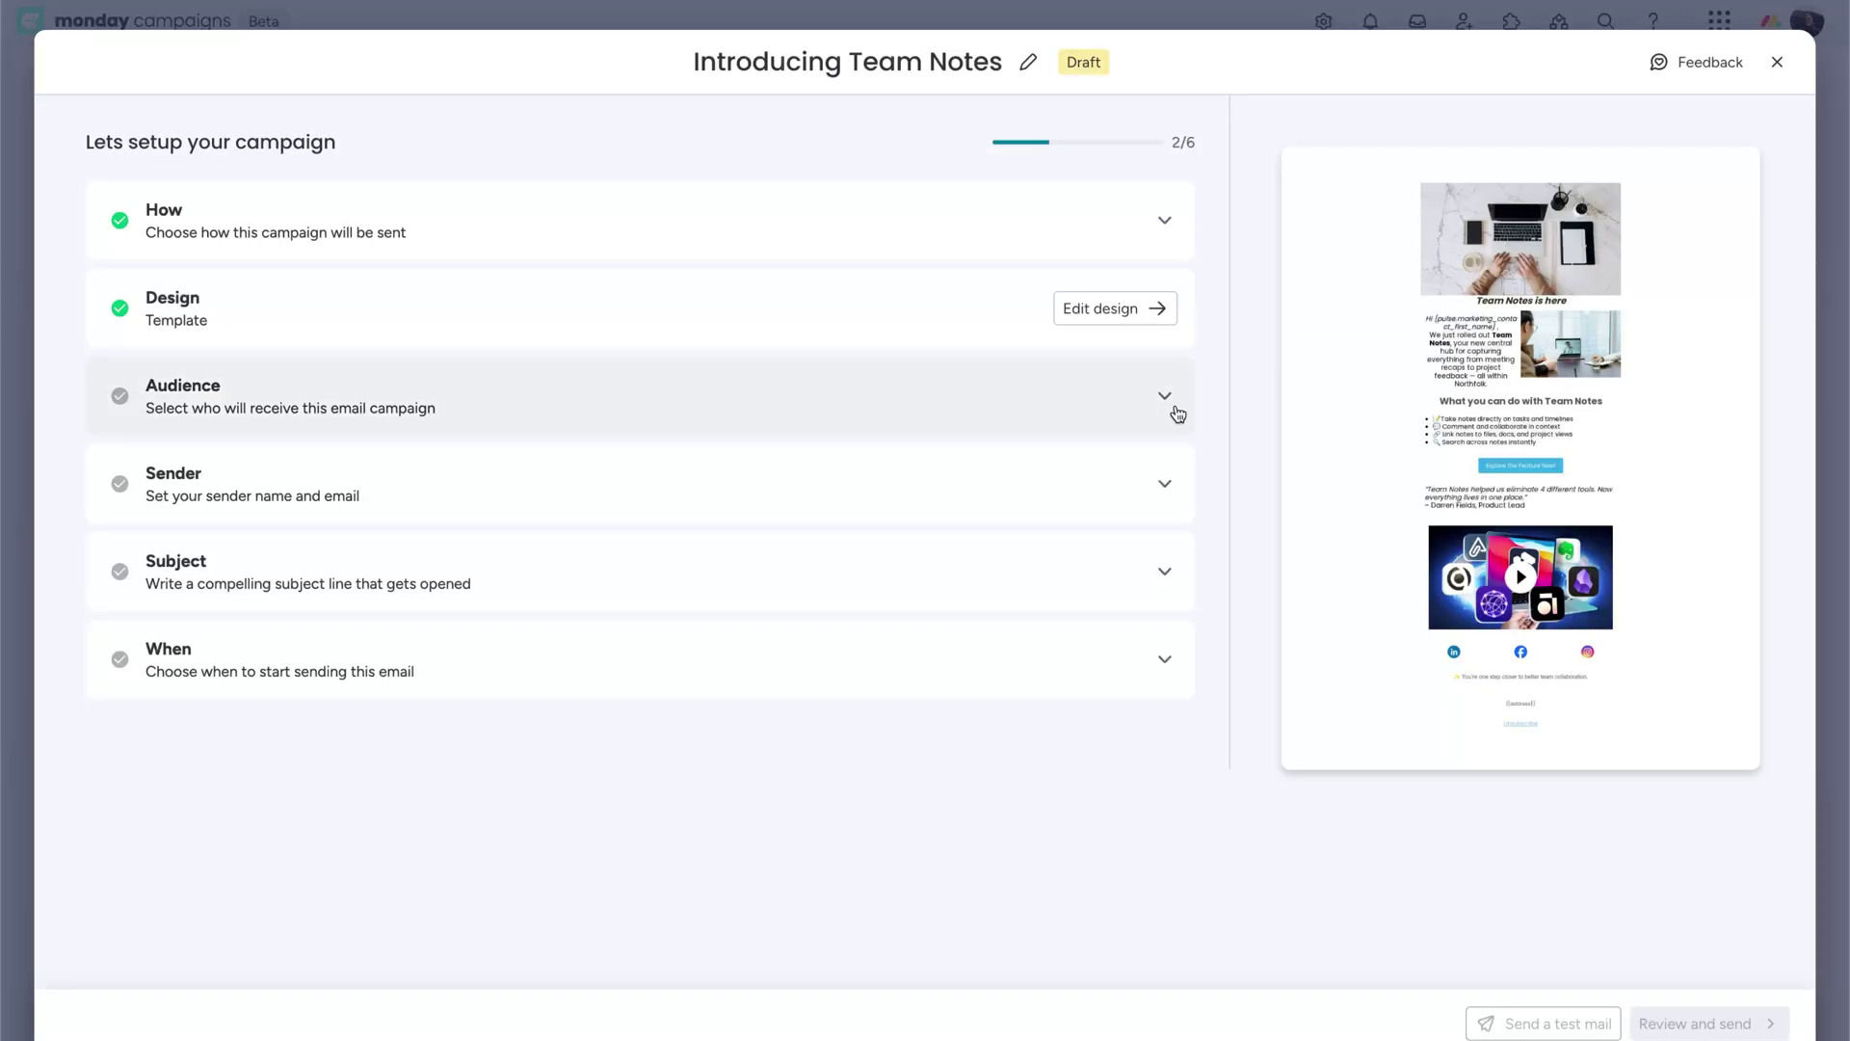
- Target the 'Customers in Tech Industry with High Deal Value' segment, adding a newsletter group rule
left_click(1165, 404)
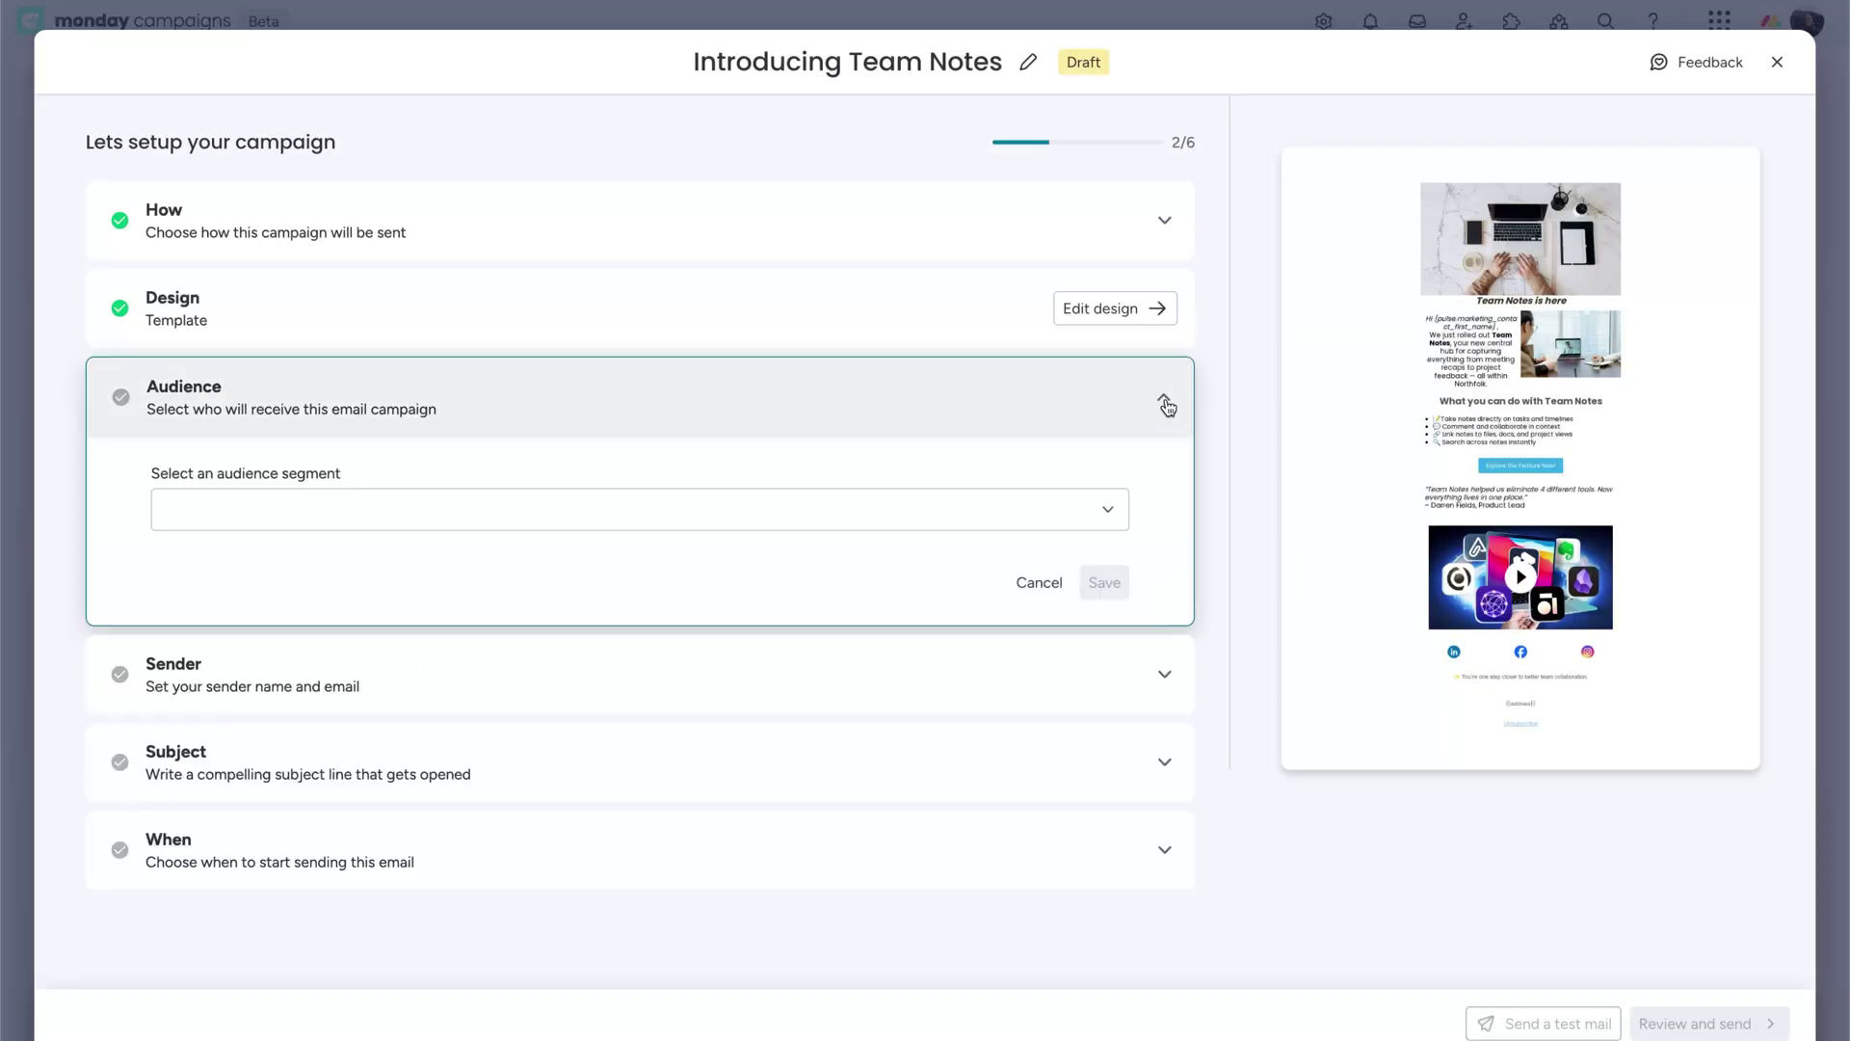
left_click(1120, 499)
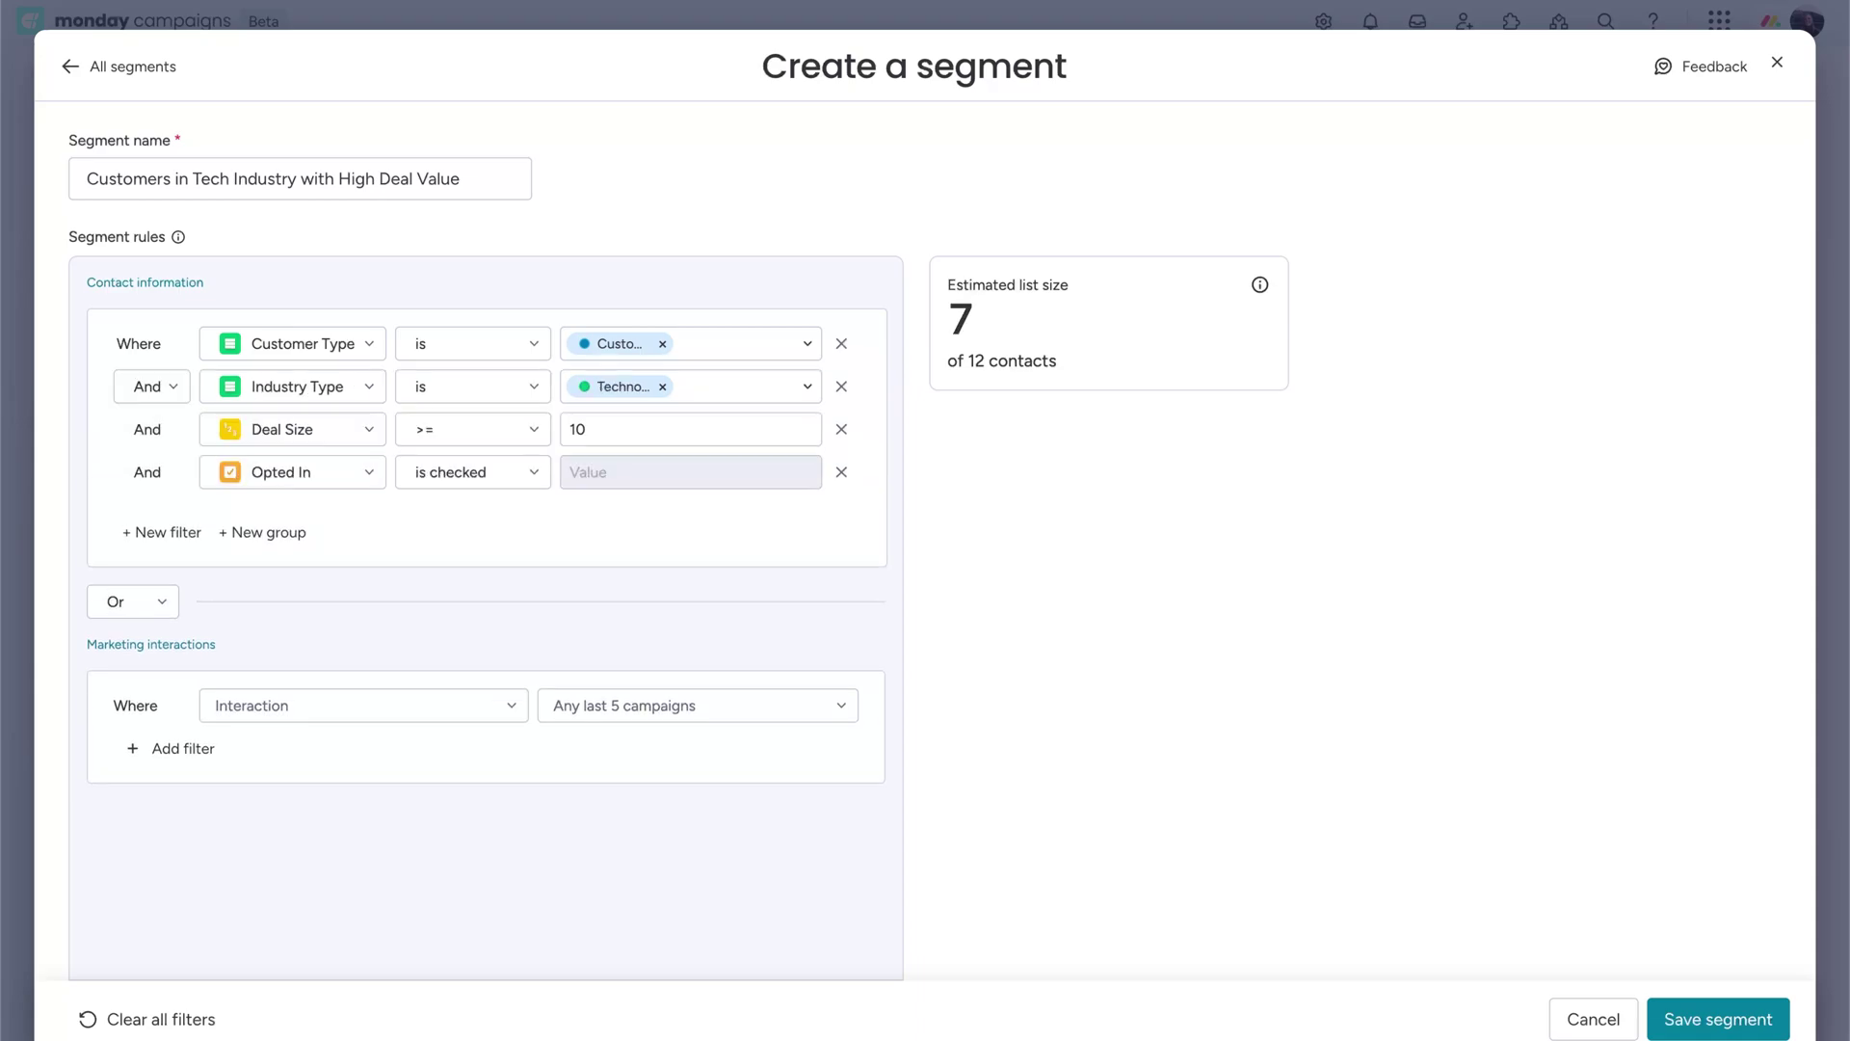
left_click(301, 533)
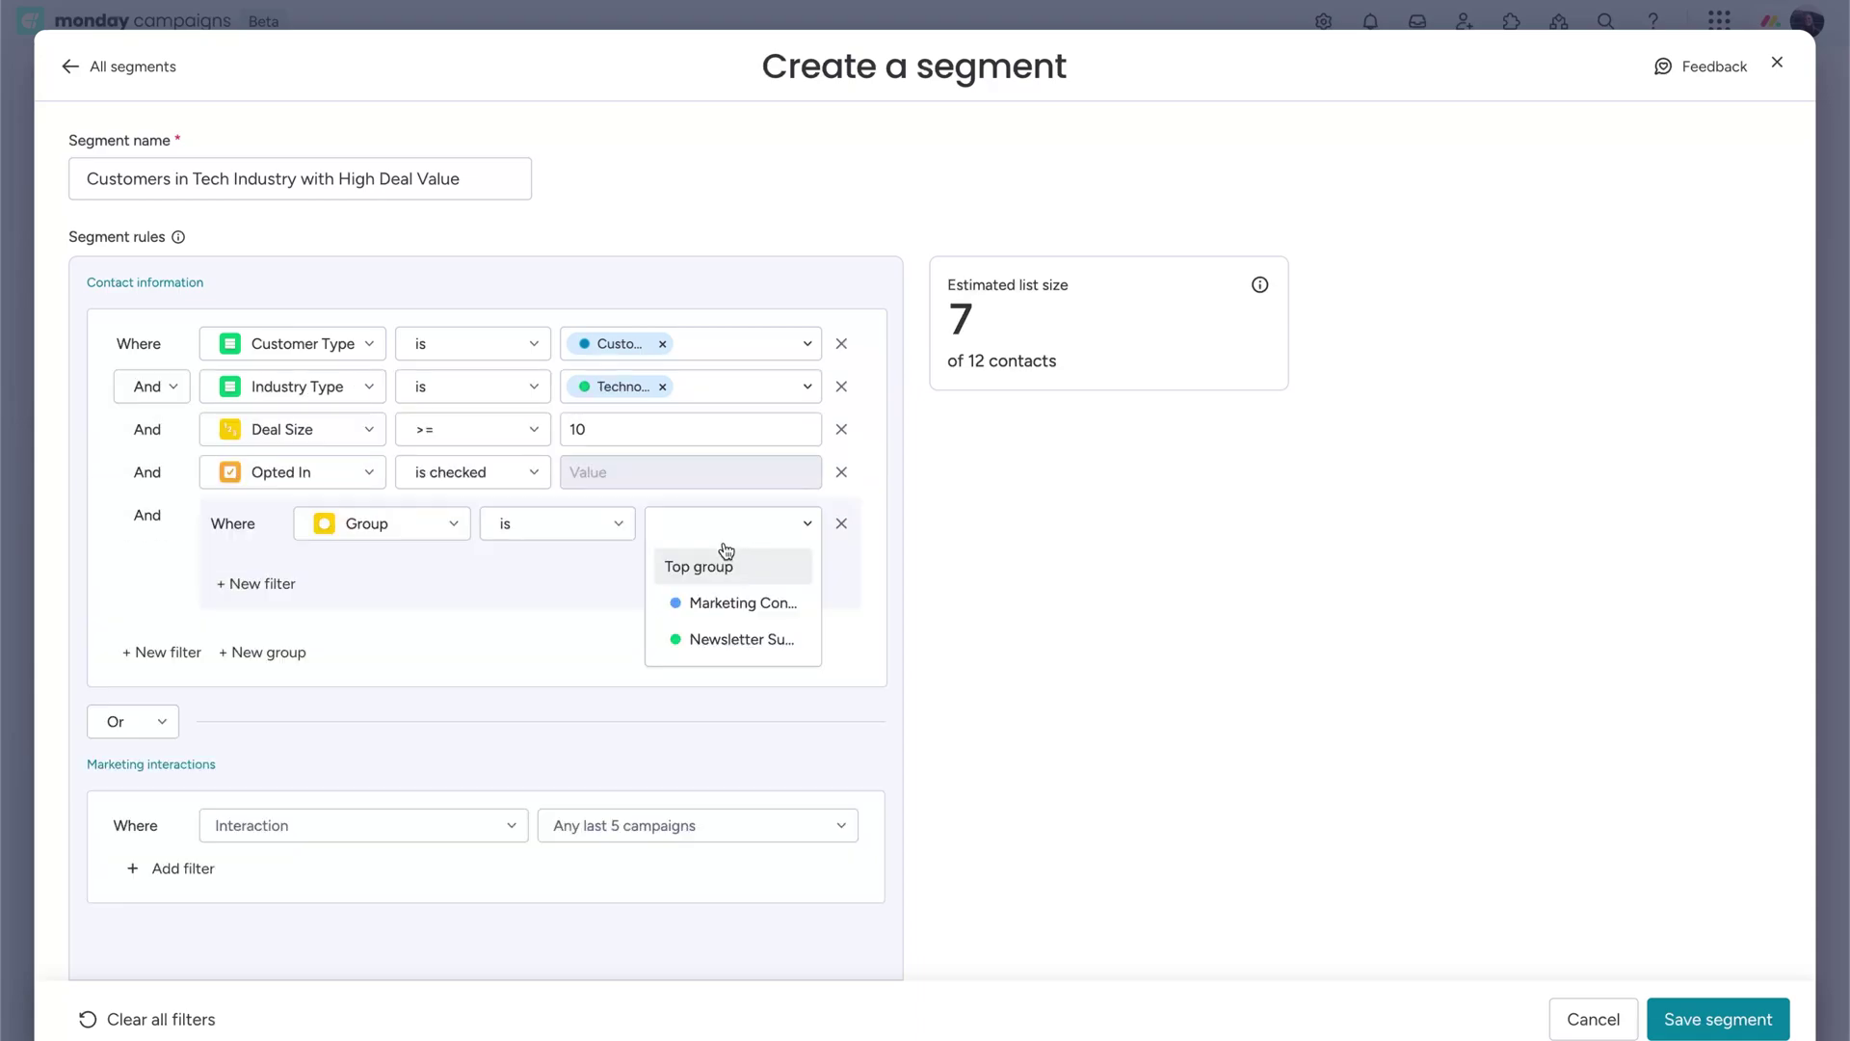
left_click(743, 640)
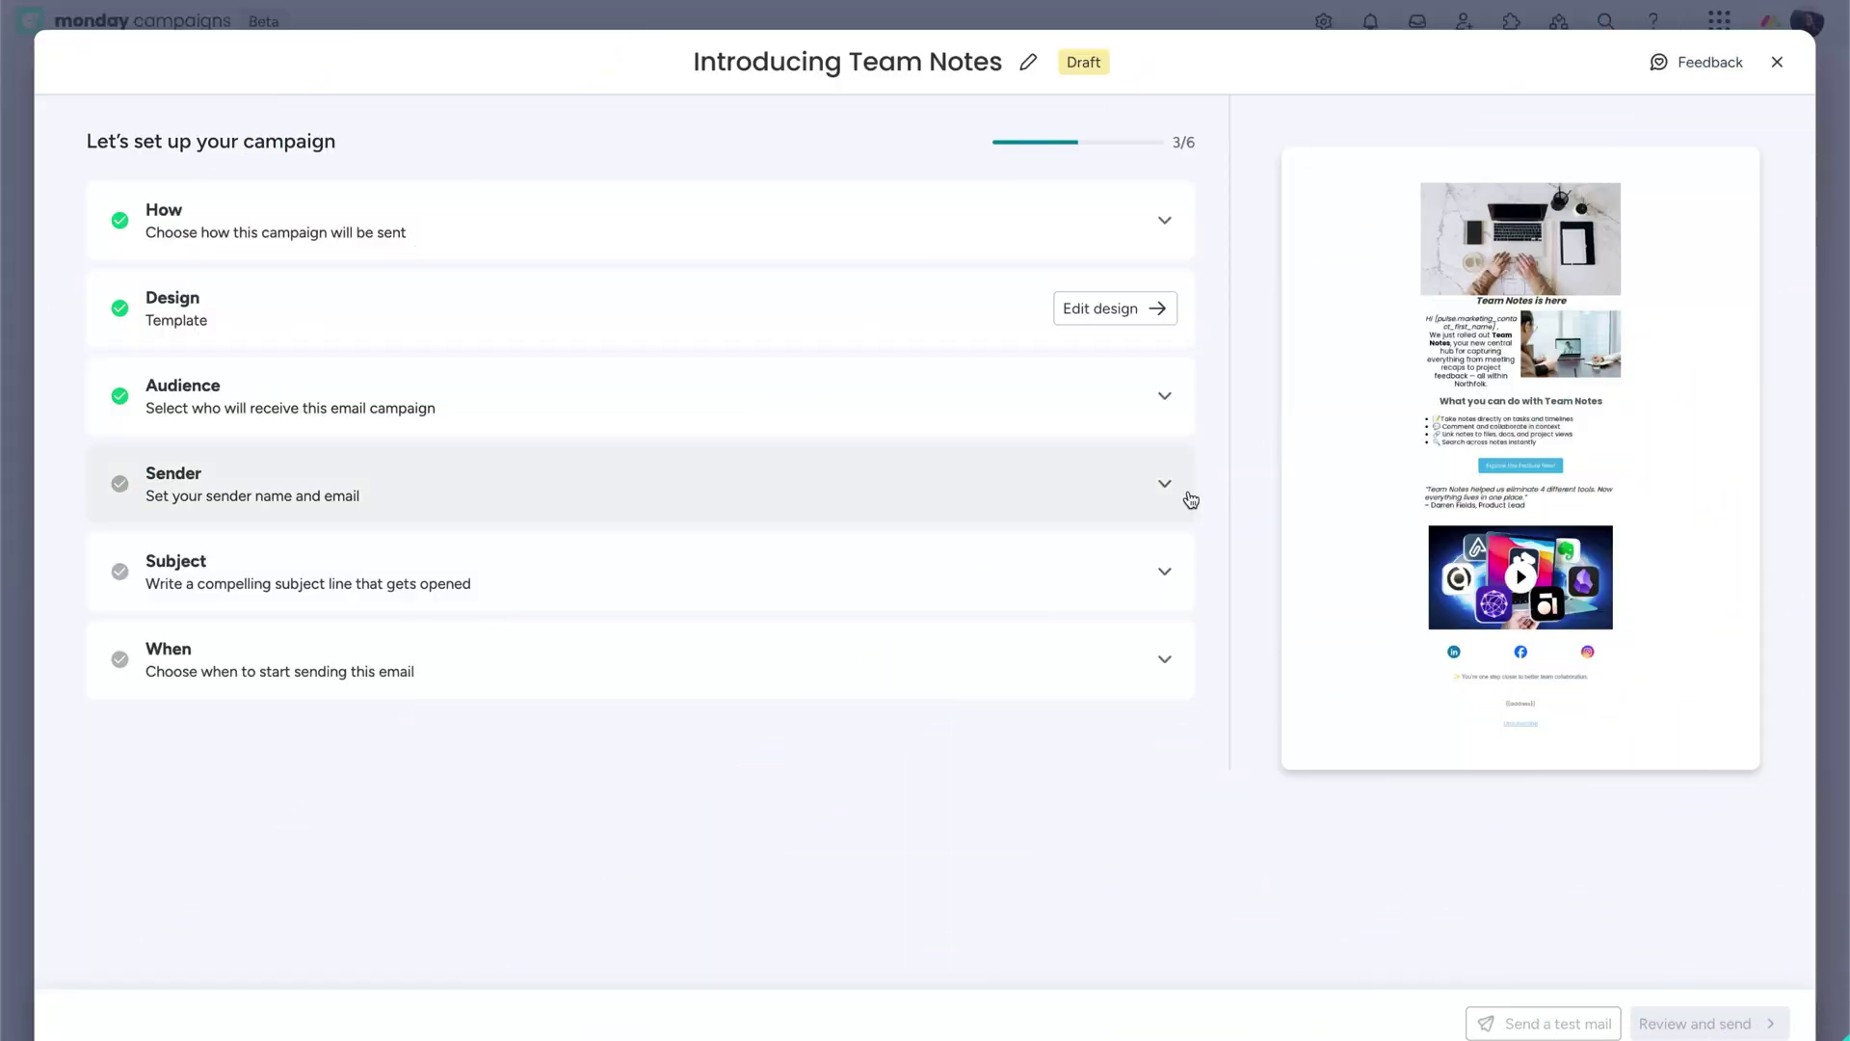
- Choose the sender email address and save the From details
left_click(1168, 488)
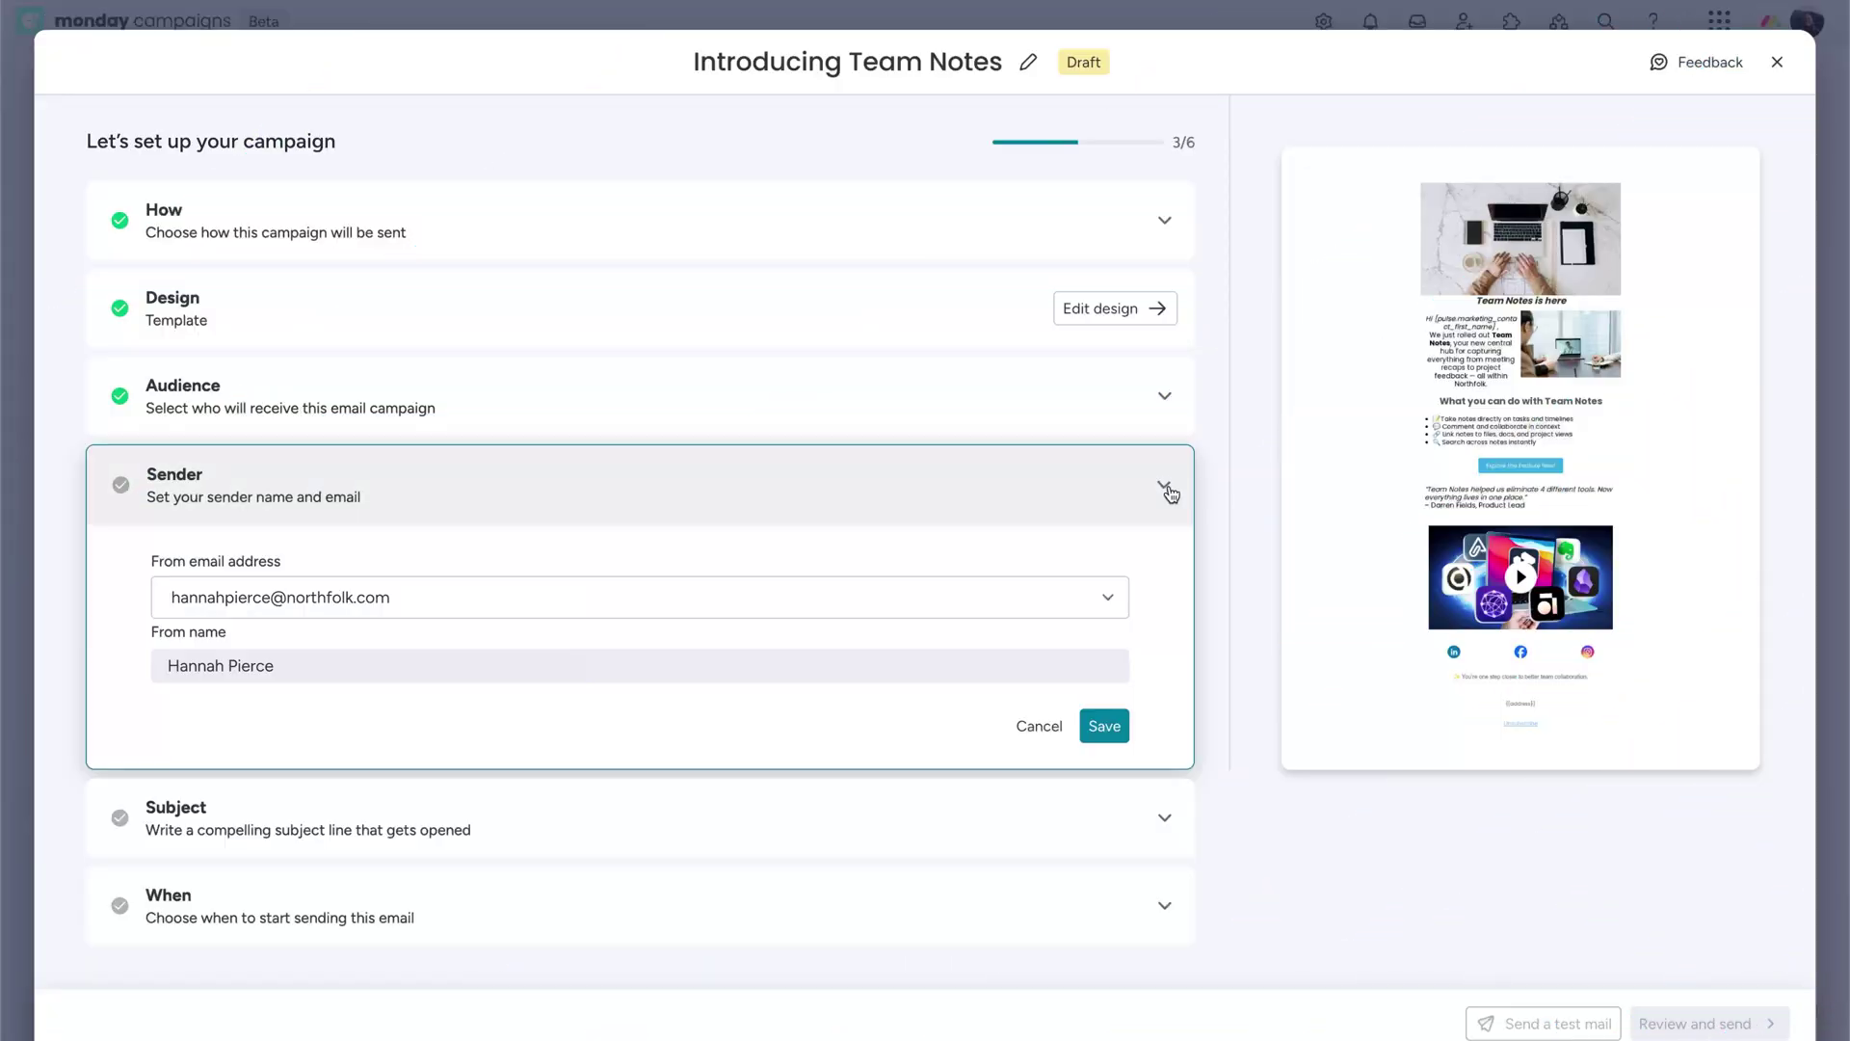
left_click(1122, 602)
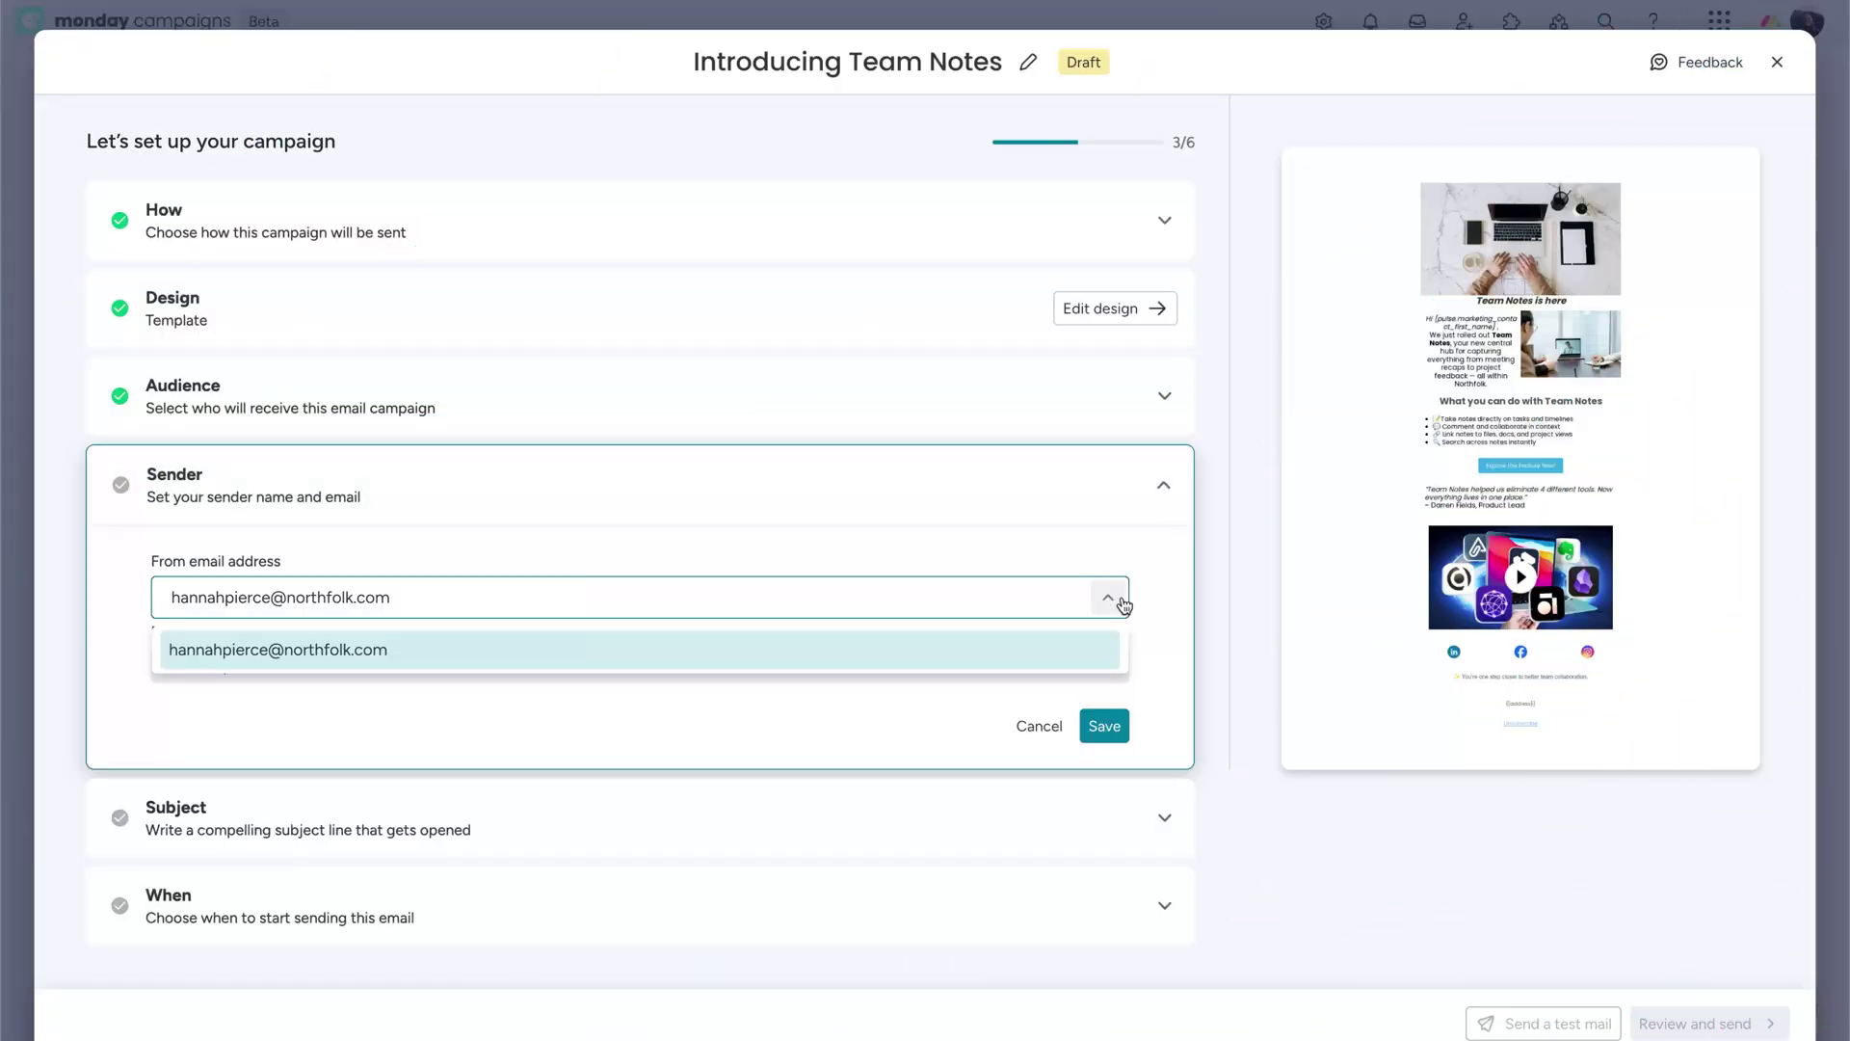
left_click(1084, 649)
left_click(1104, 726)
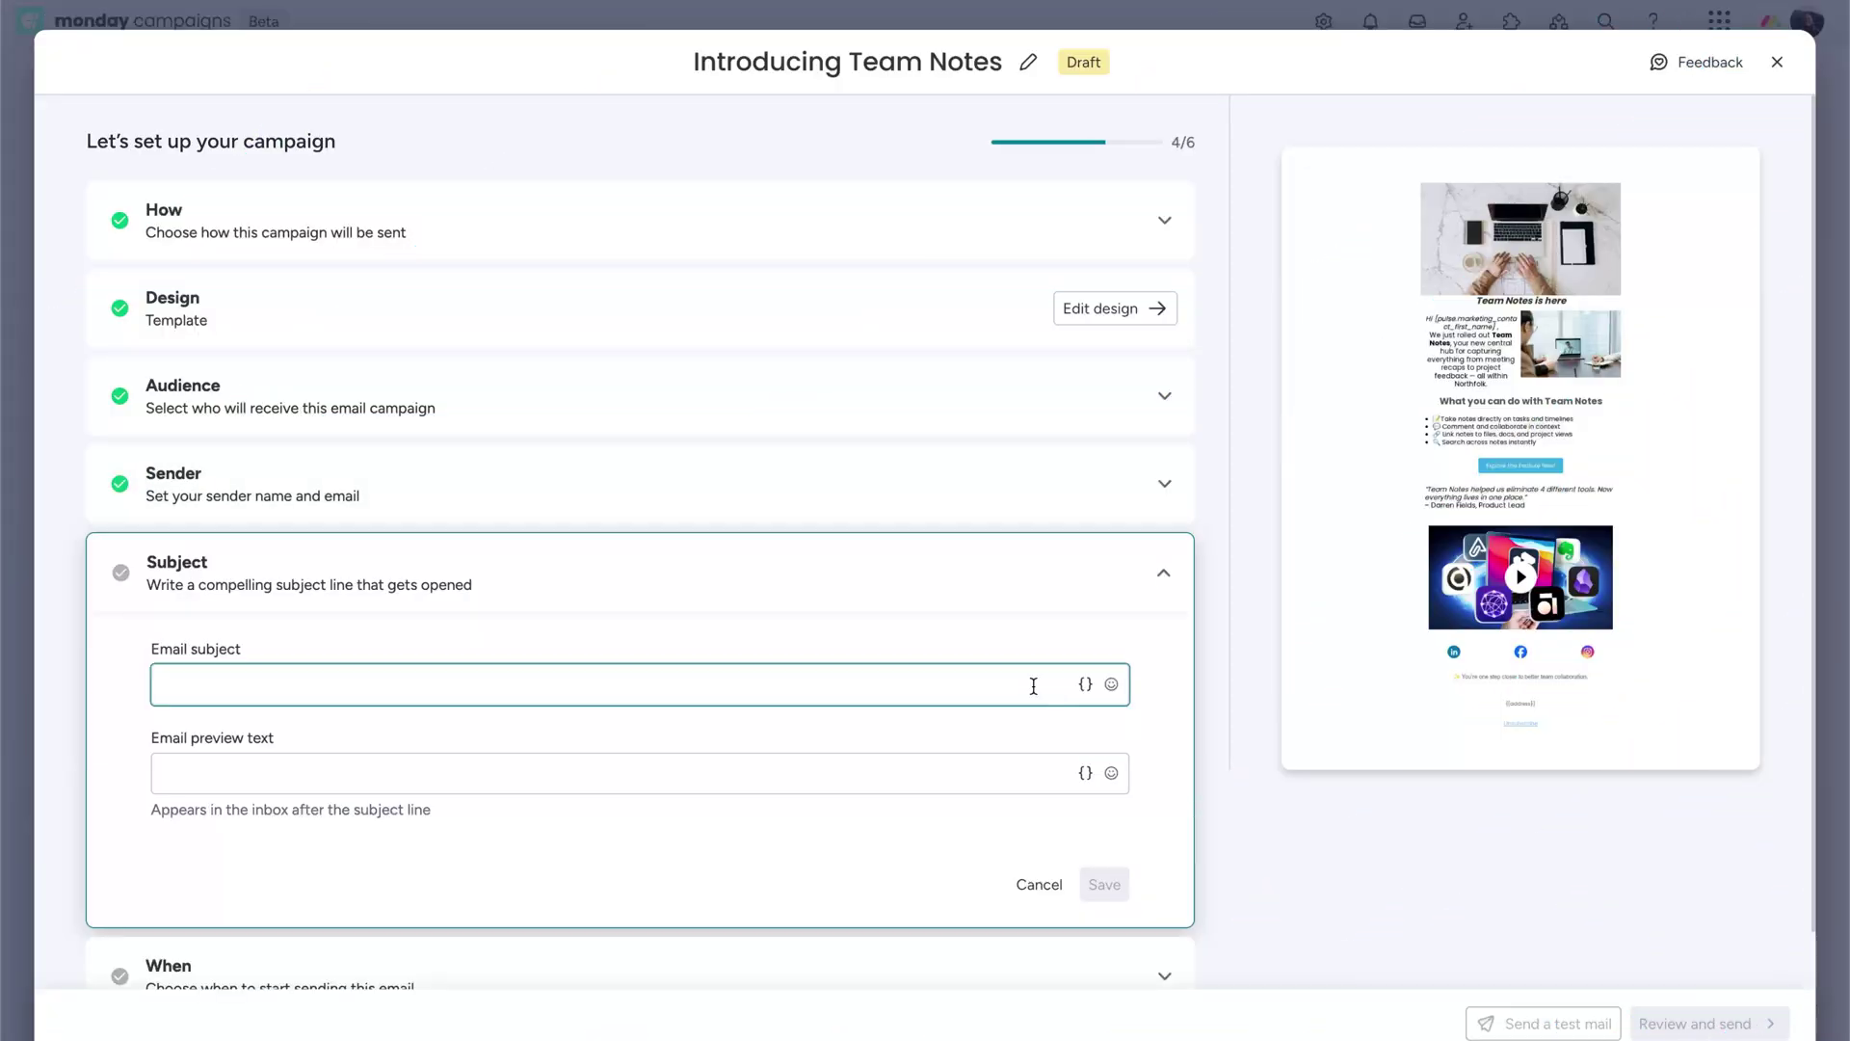
- Write the subject '{First name}, meet your new workspace BFF: Team Notes' with a memo emoji
left_click(1083, 685)
left_click(1039, 772)
left_click(1013, 685)
type(", meet your new workspace BFF: Team Notes")
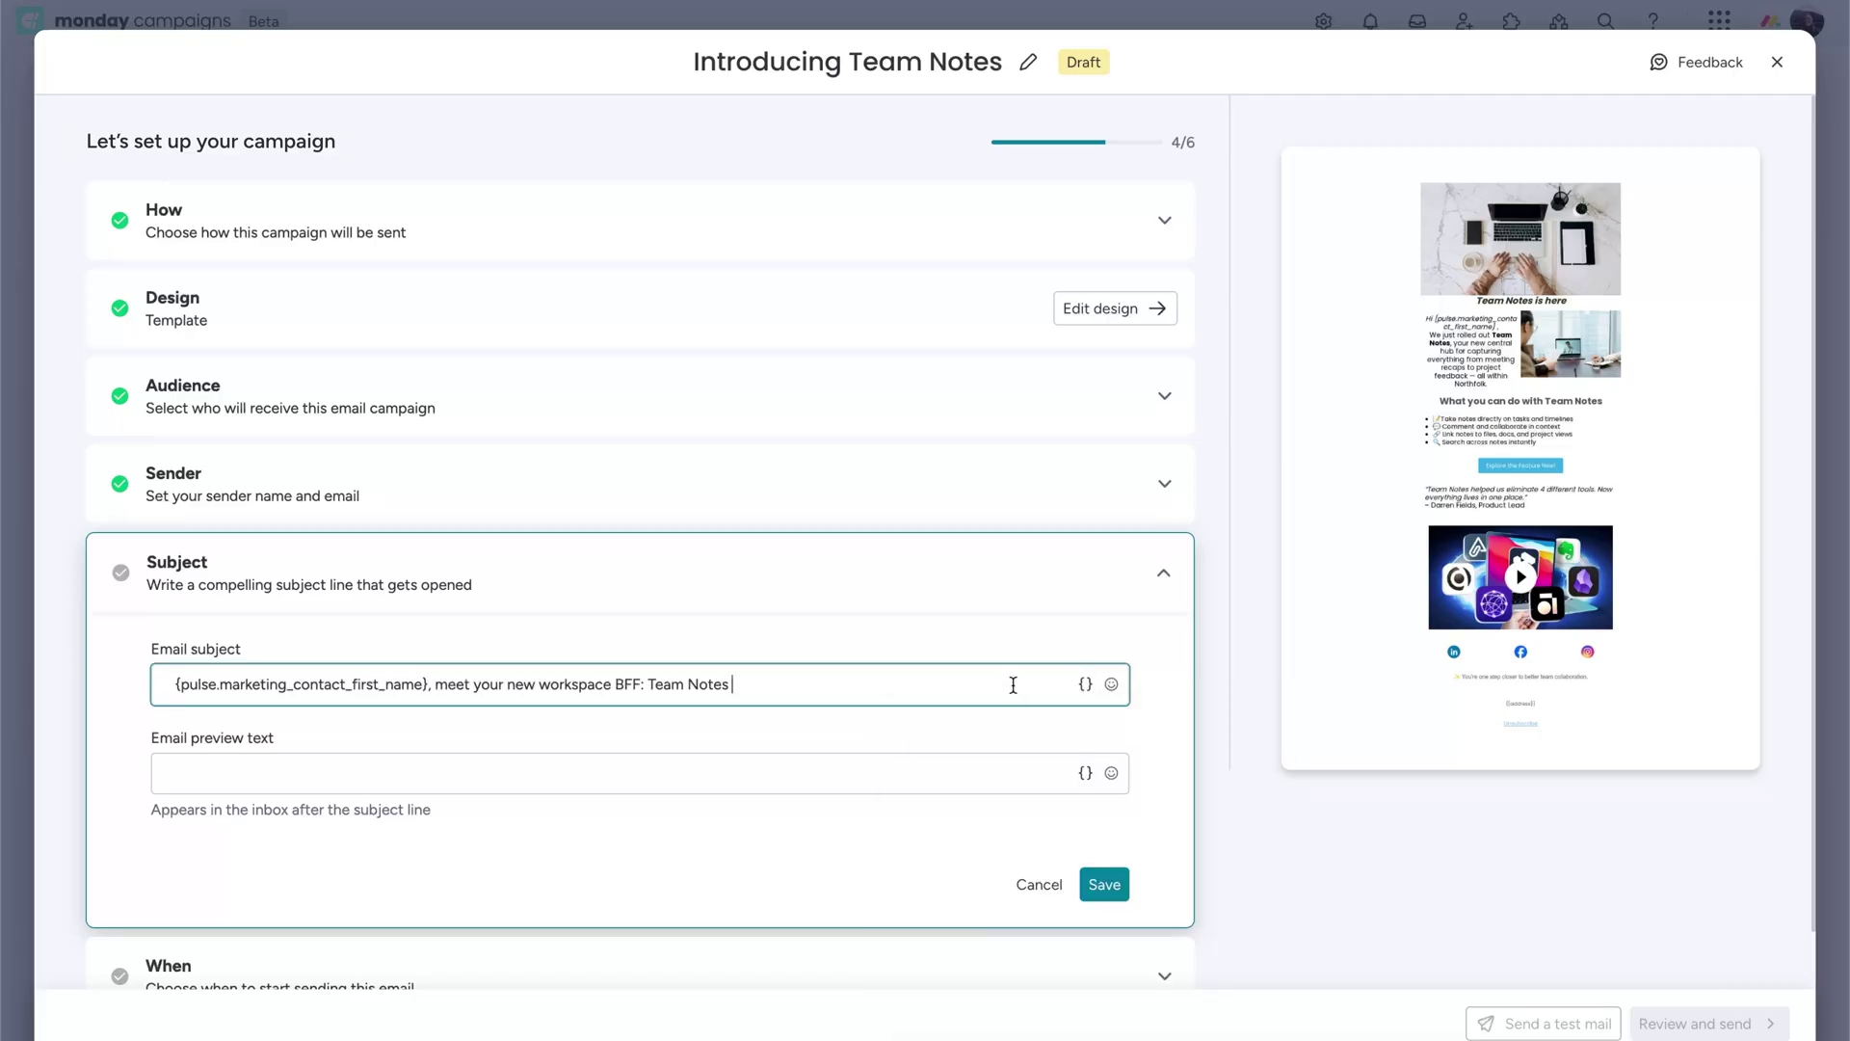
left_click(1111, 686)
left_click(911, 882)
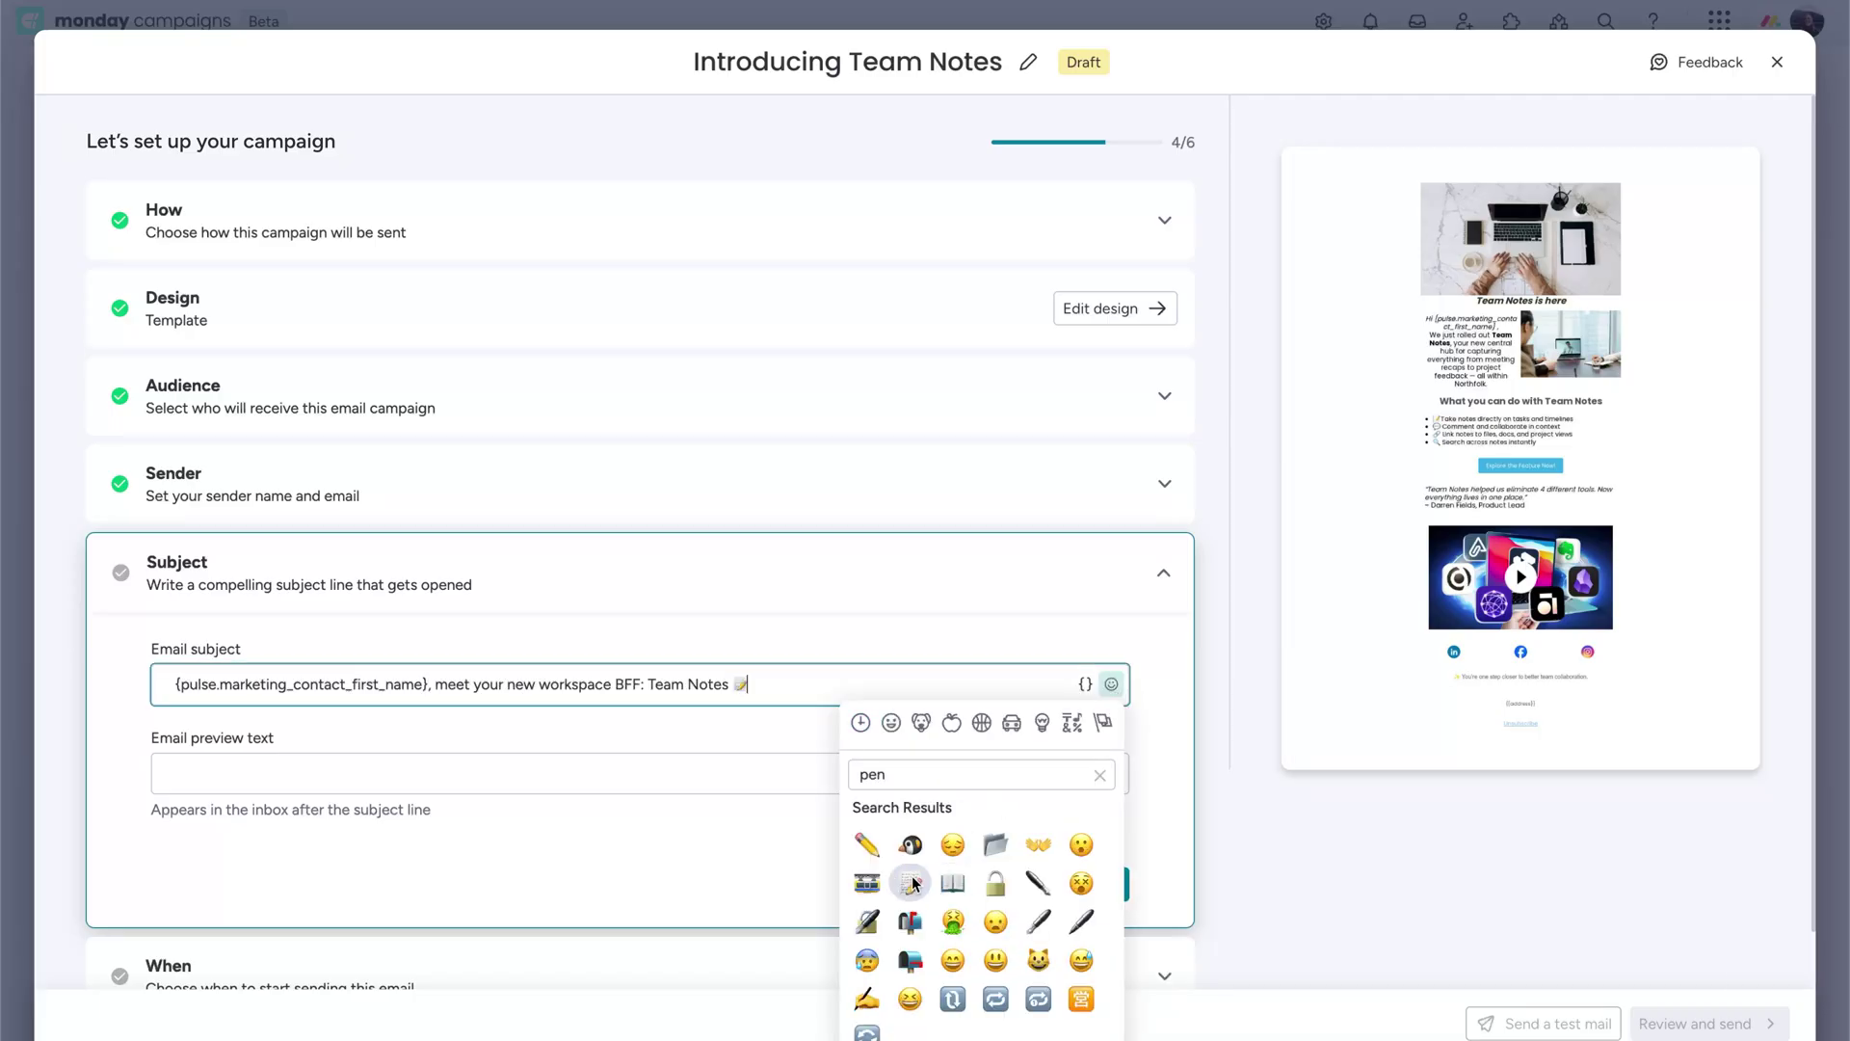
left_click(1043, 774)
- Fill preview text with company name plus 'to share updates, decisions, and ideas—right where work happens' and emoji, then save
left_click(1085, 773)
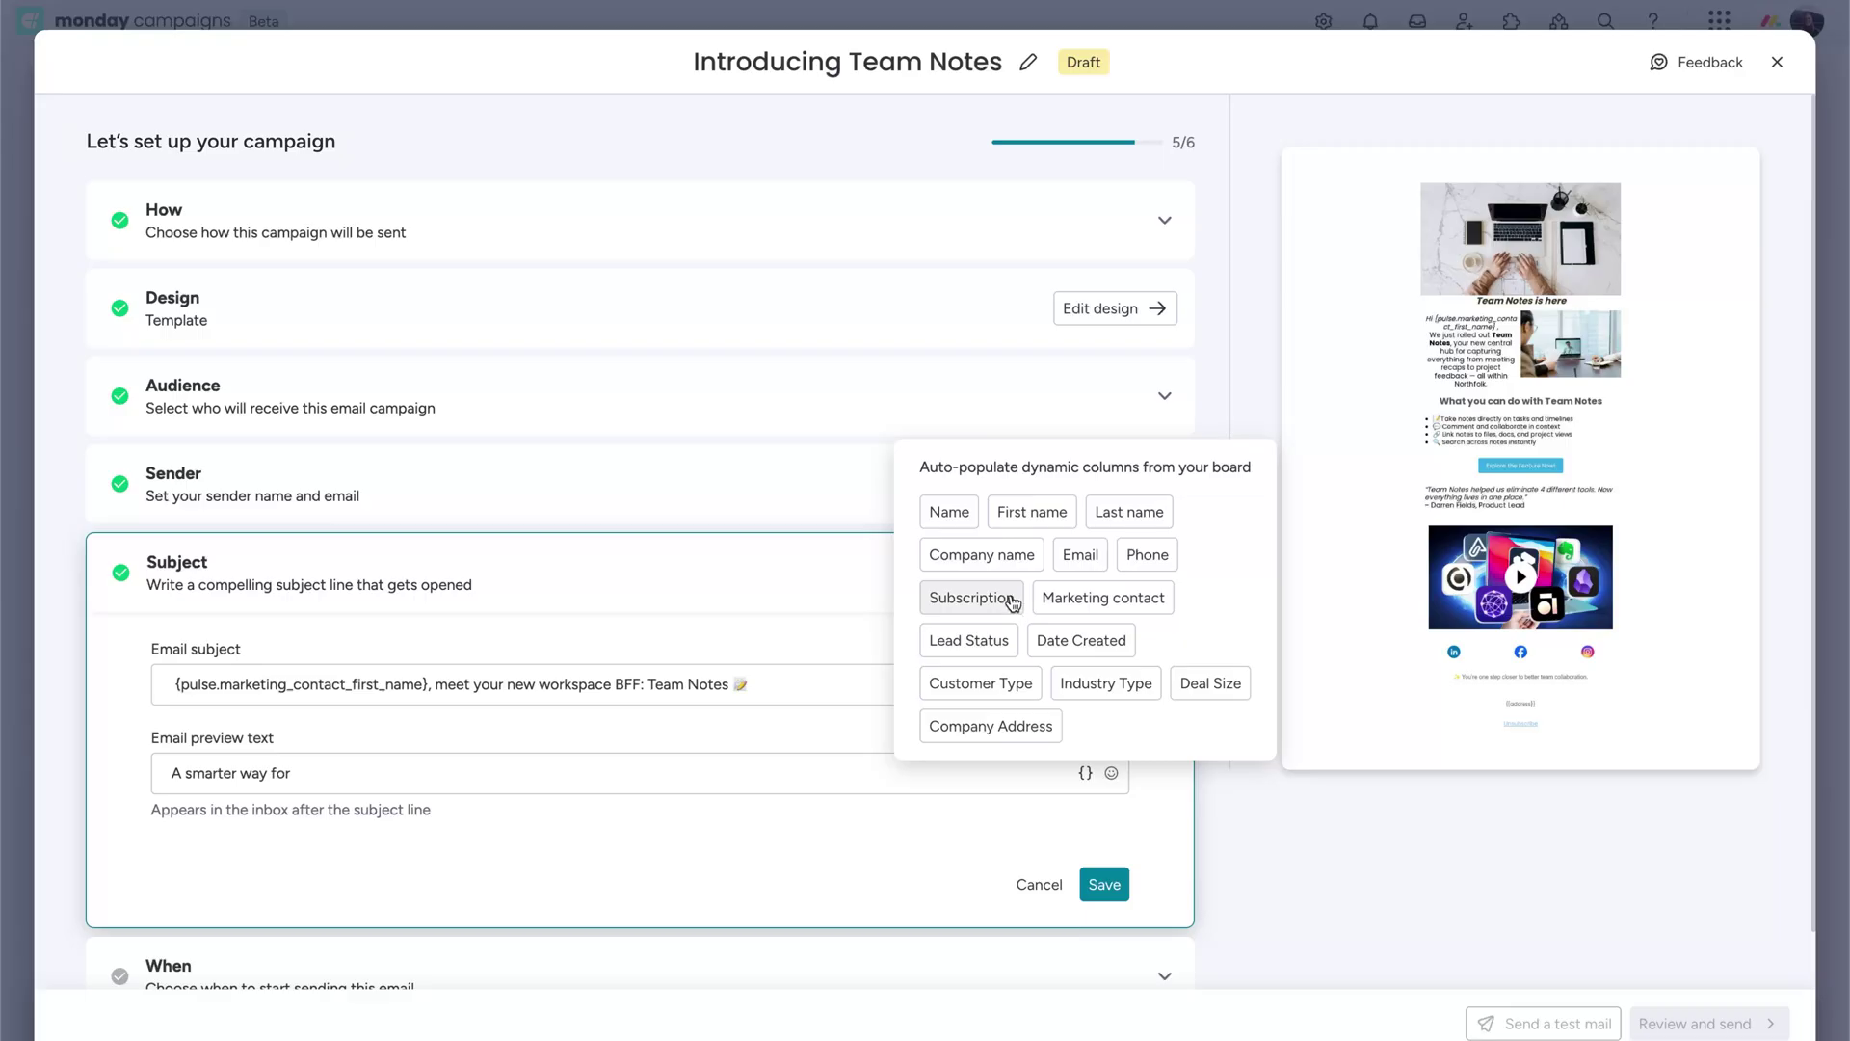
left_click(1012, 571)
type("to share updates, decisions, and ideas—right where work happens")
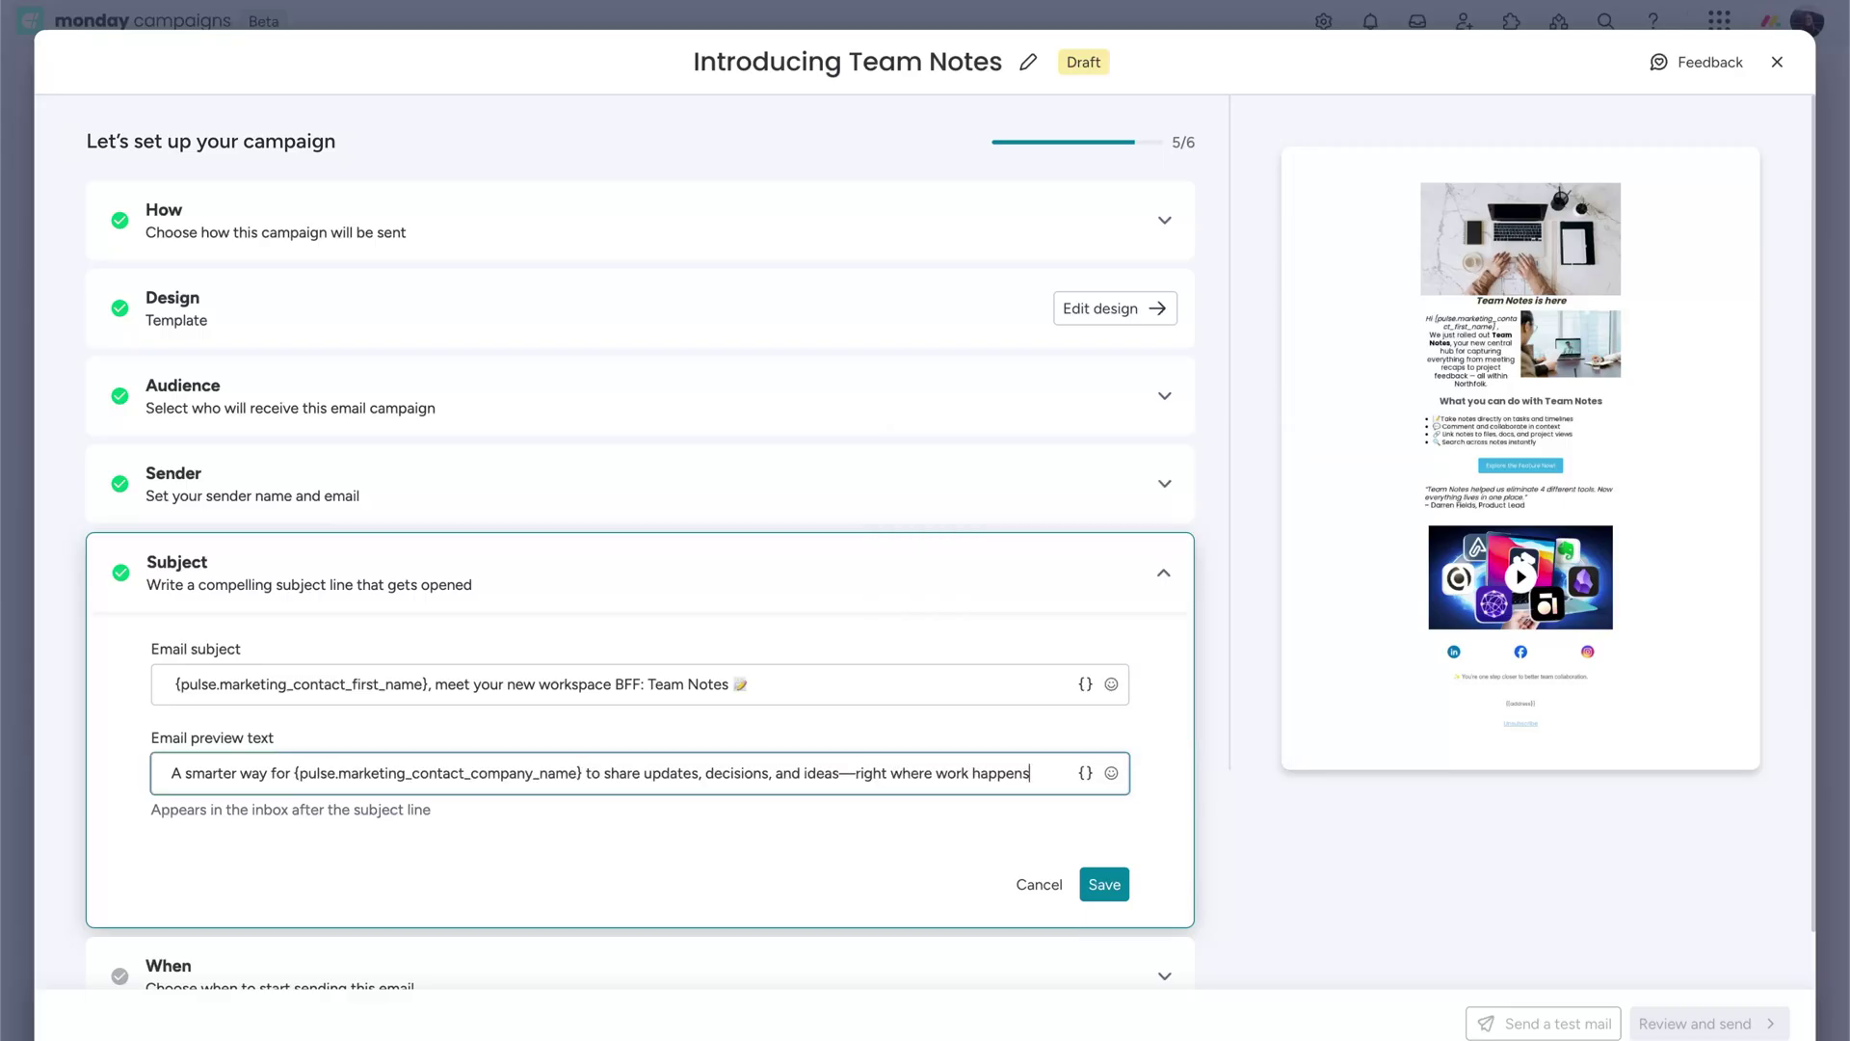
left_click(1111, 774)
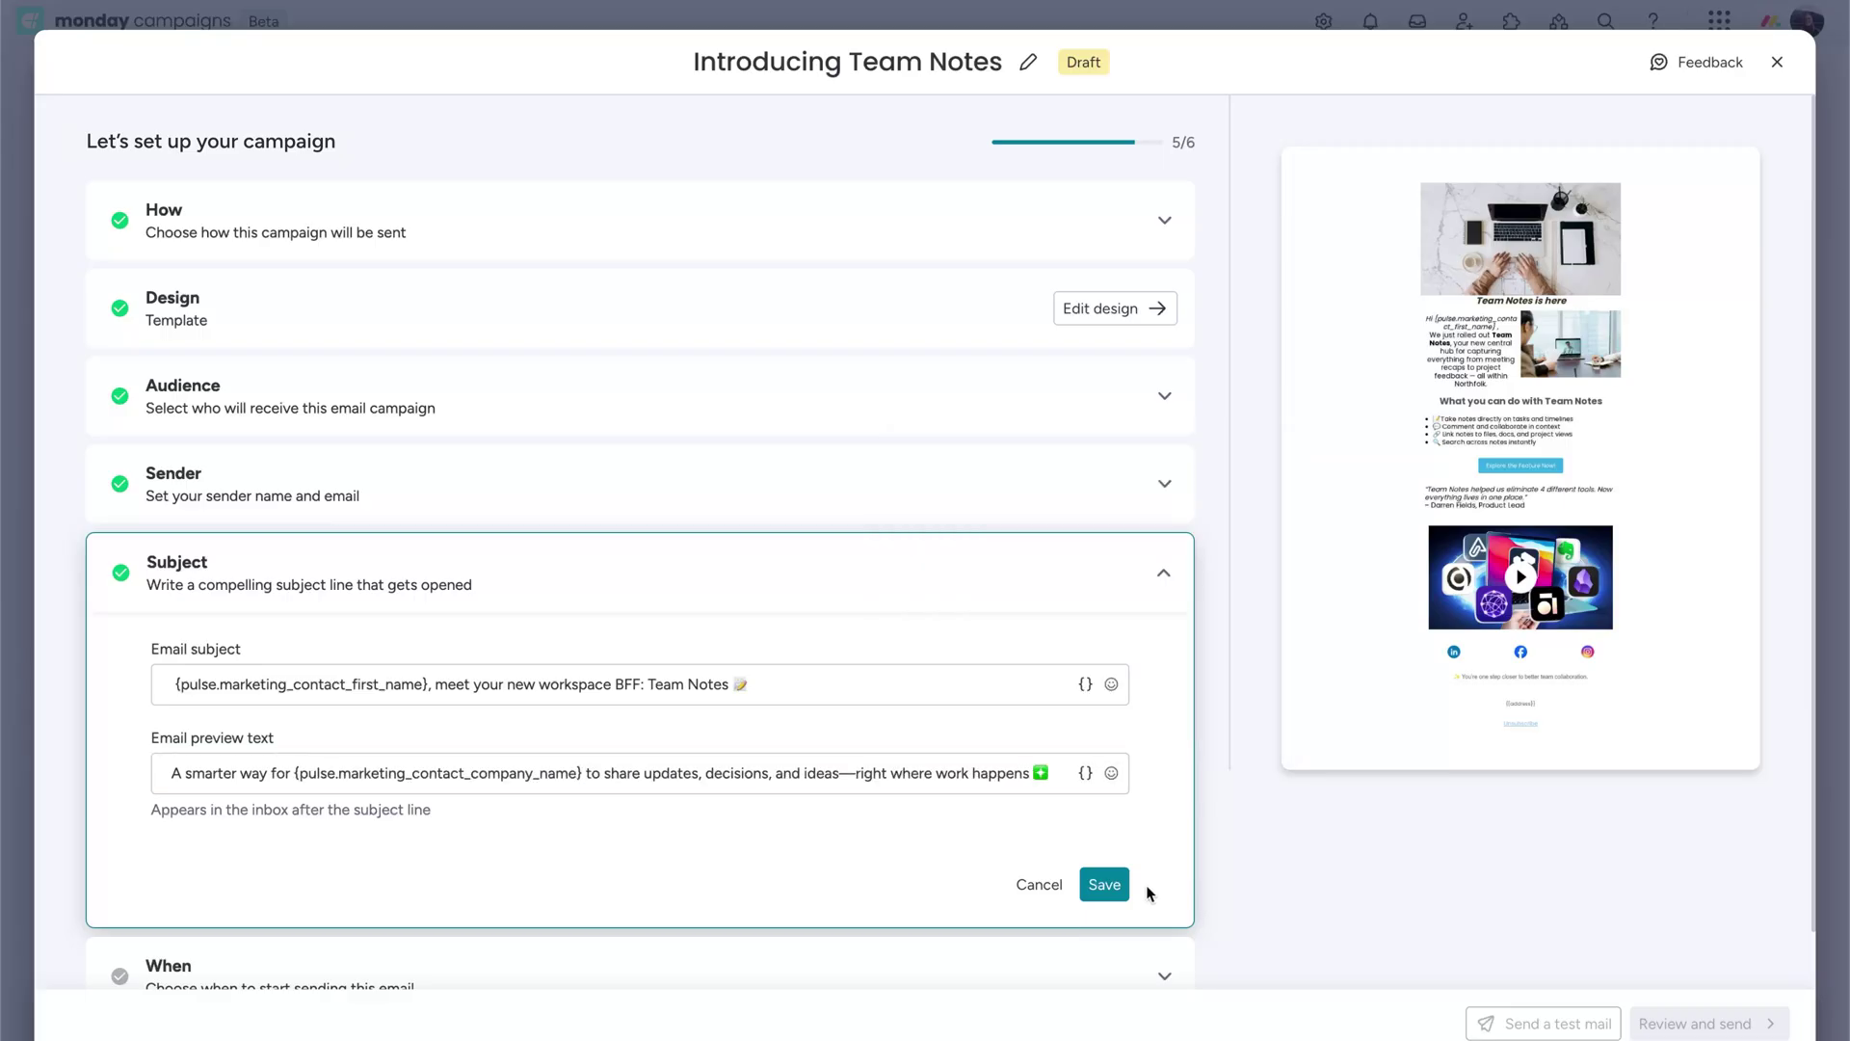
left_click(1104, 884)
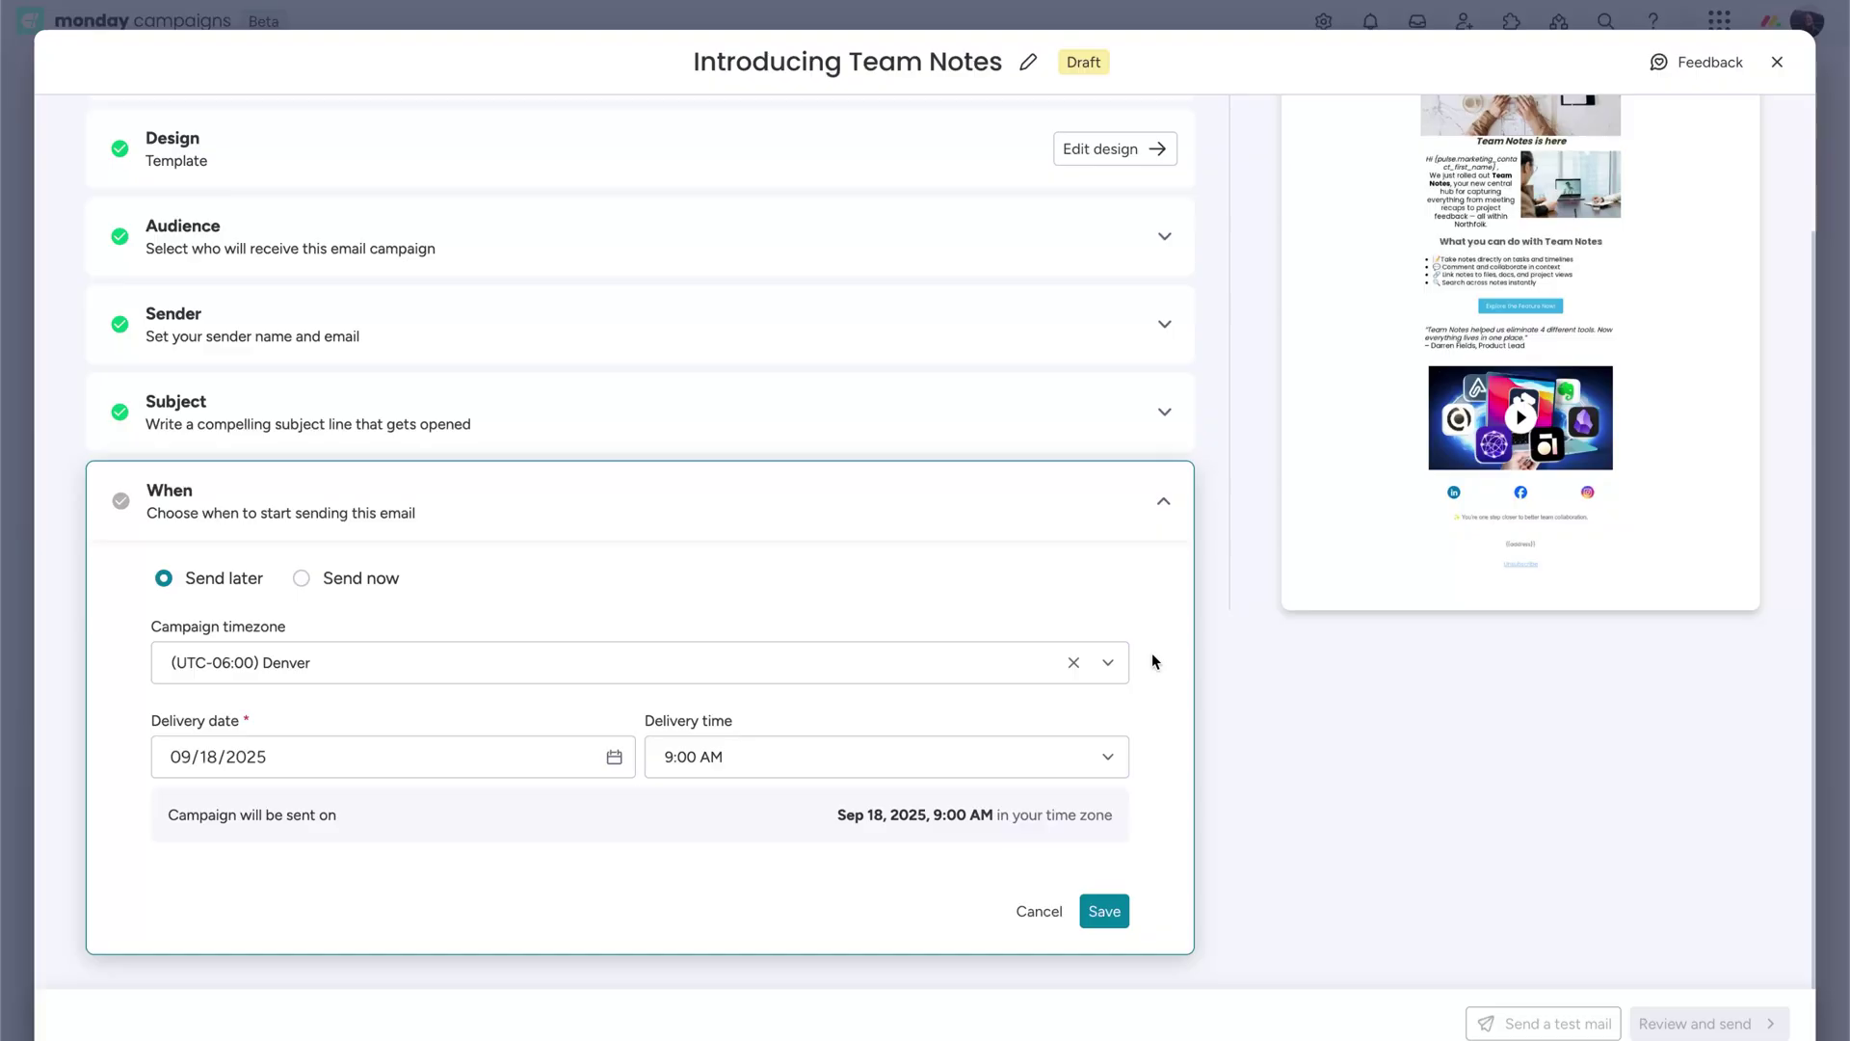
- Set the campaign timezone to (UTC+01:00) Dublin
left_click(1107, 662)
left_click(954, 804)
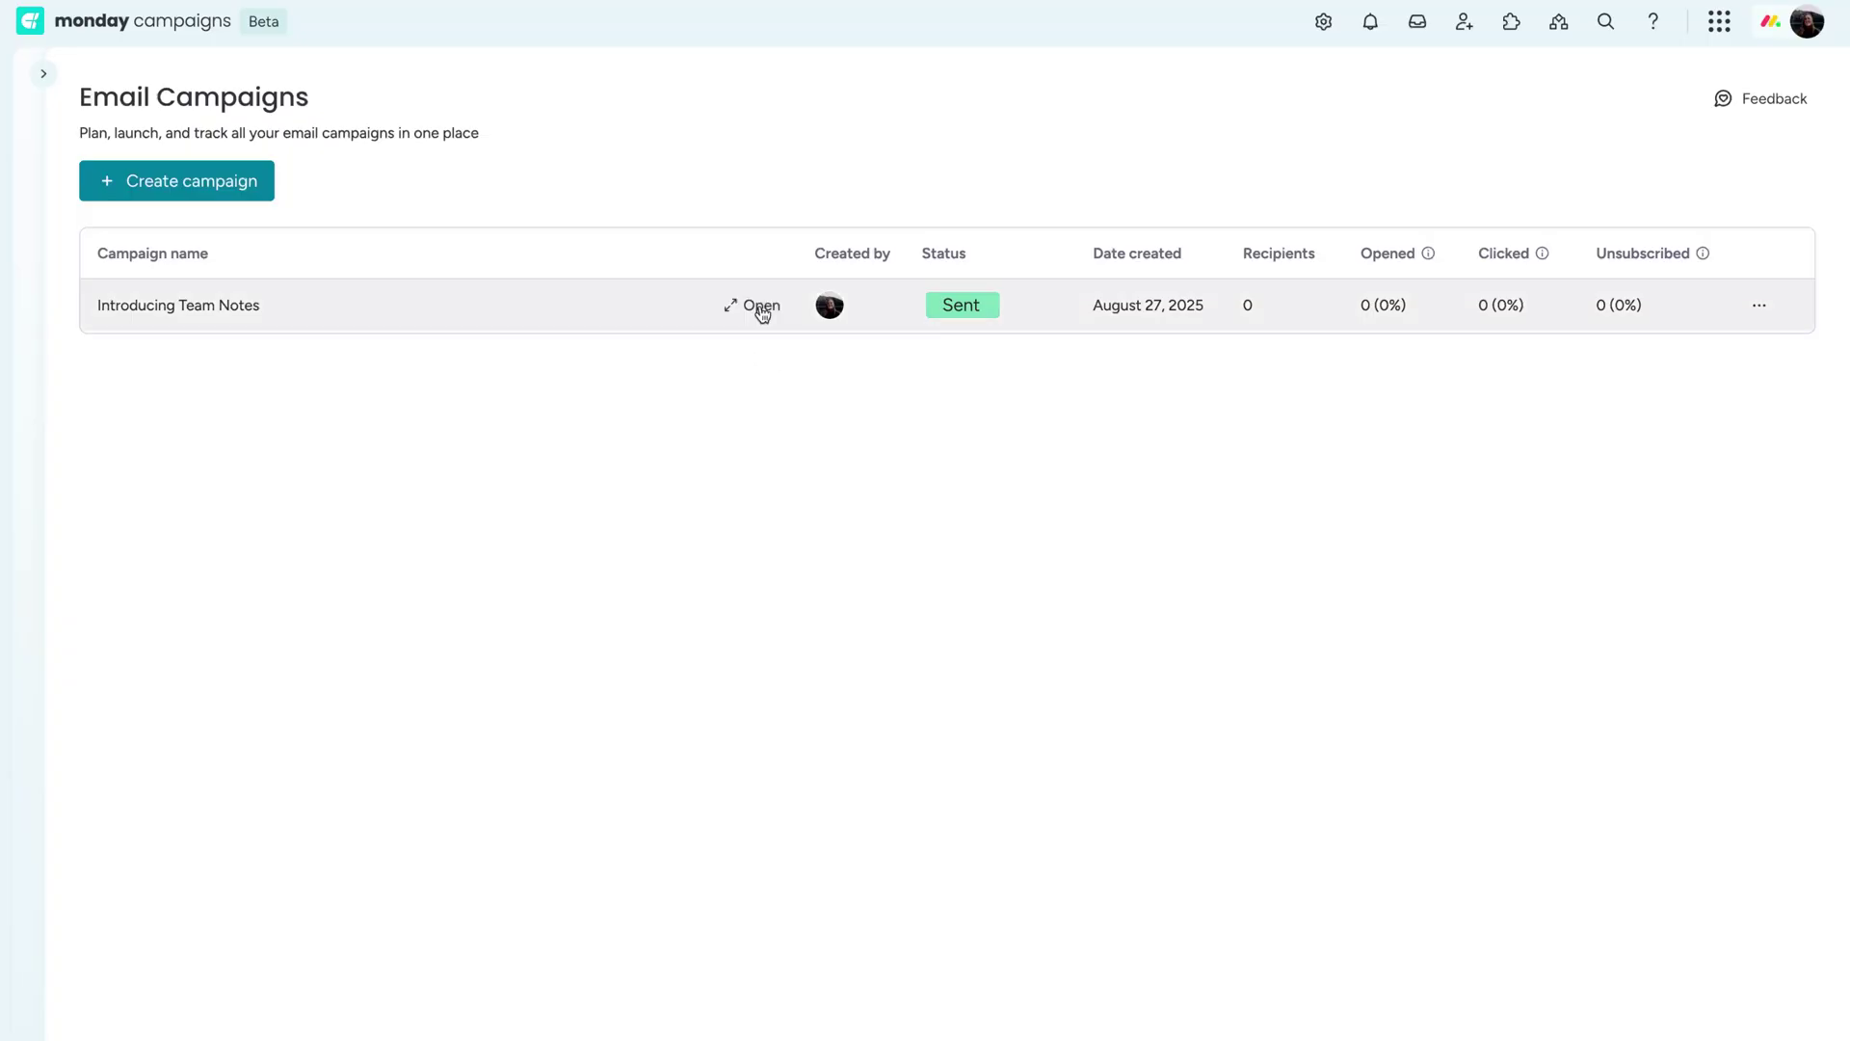
- Open the Introducing Team Notes campaign results and view all its analytics
left_click(759, 307)
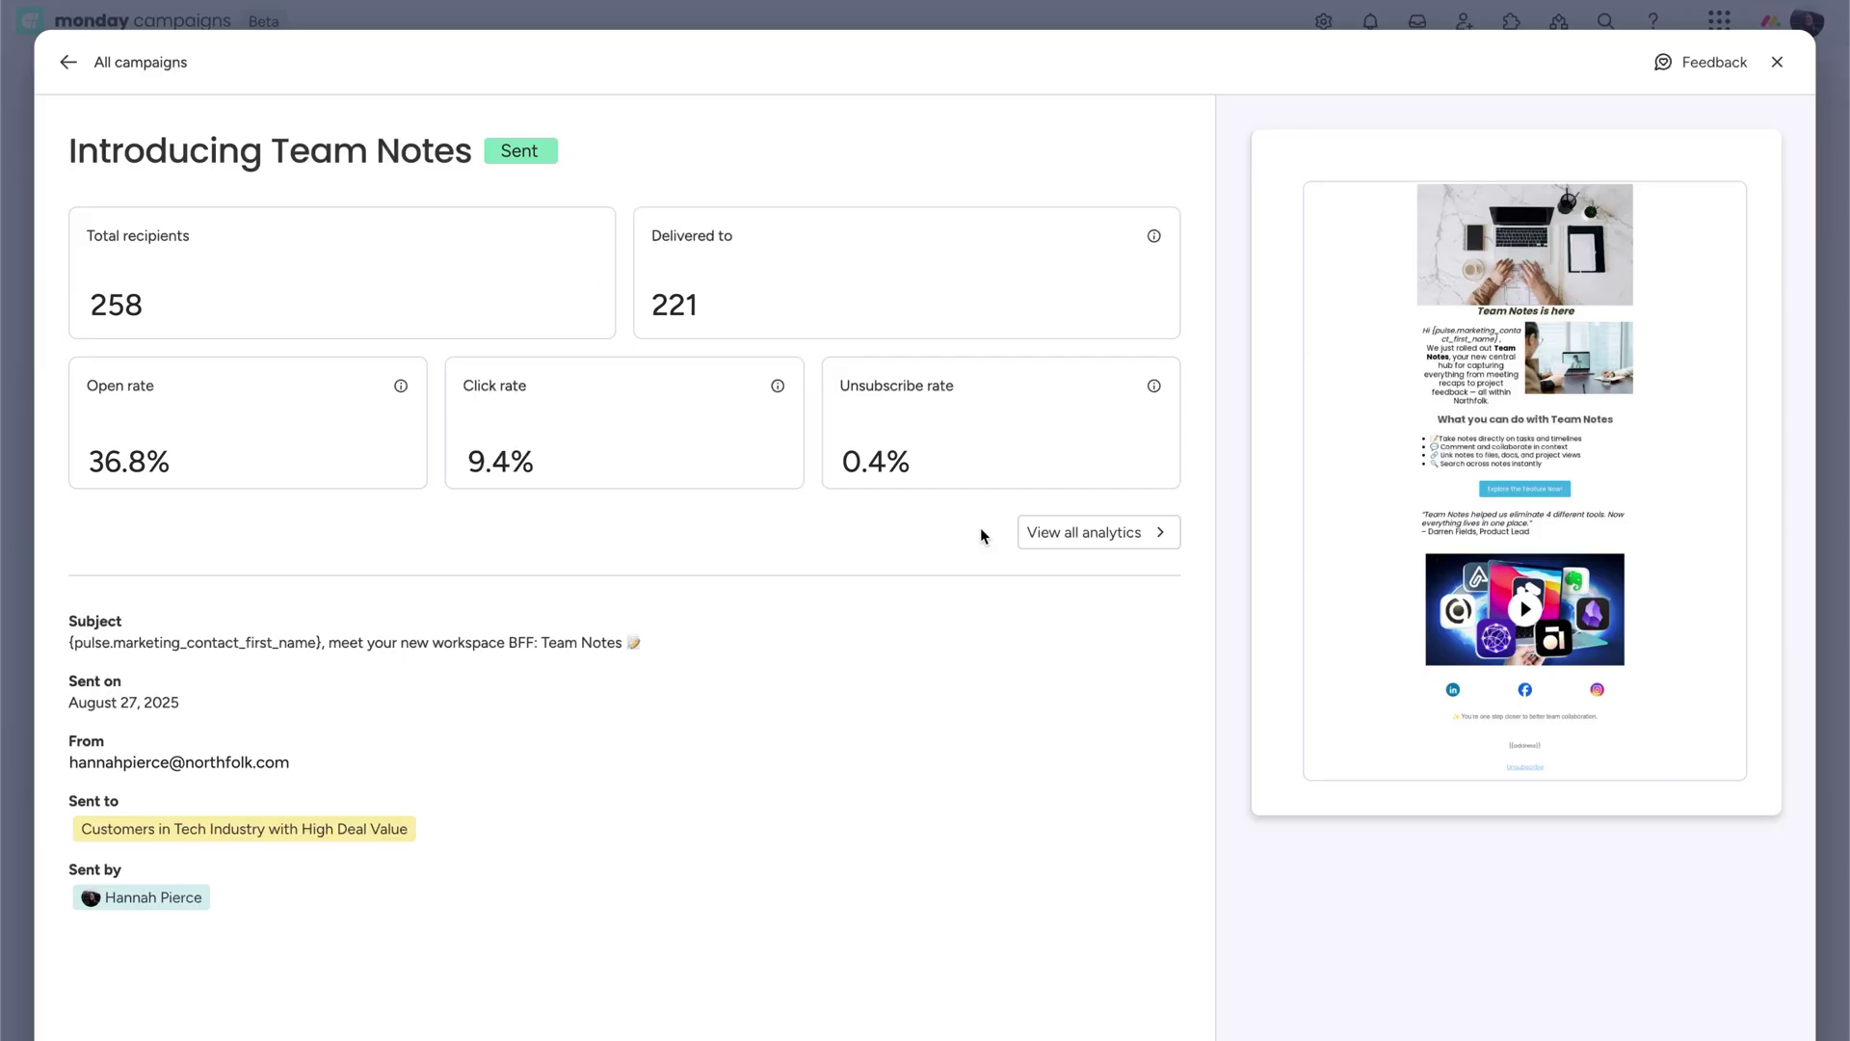
left_click(1033, 537)
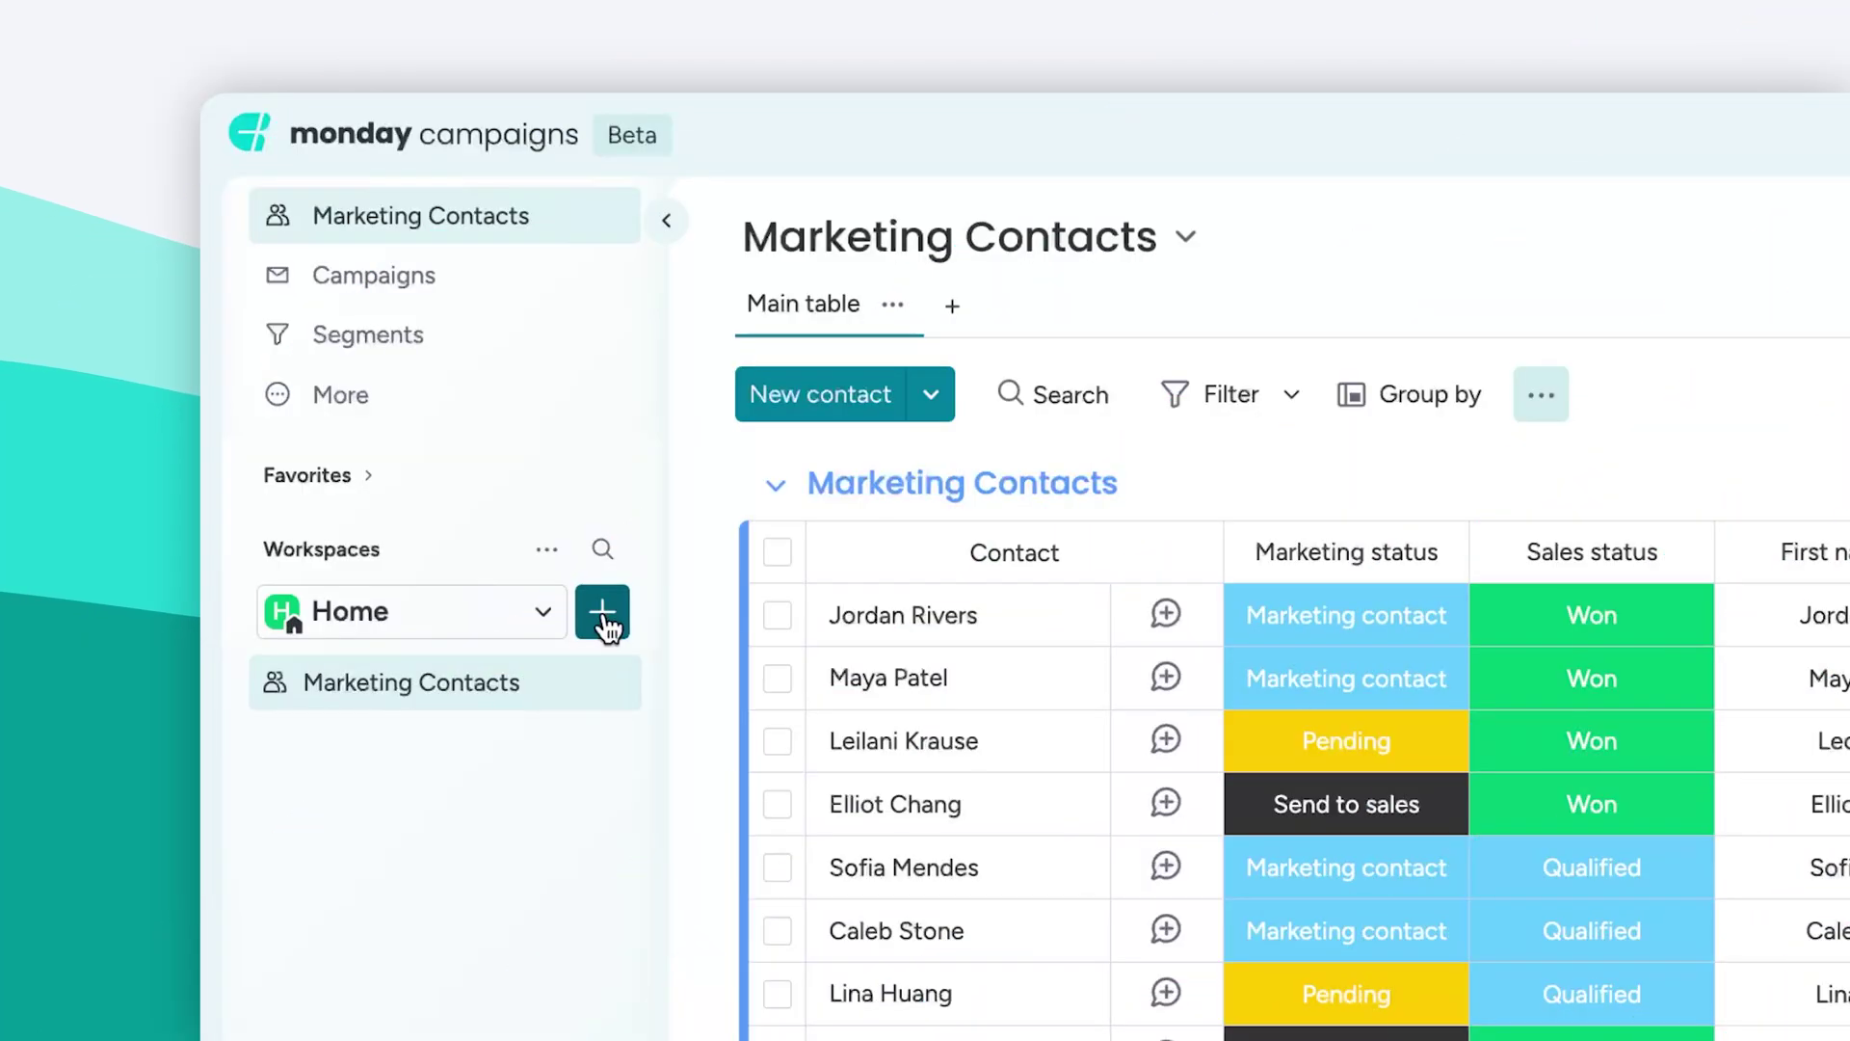
- Create a workflow that sends the Welcome email campaign when status changes to Complete
left_click(604, 622)
left_click(844, 696)
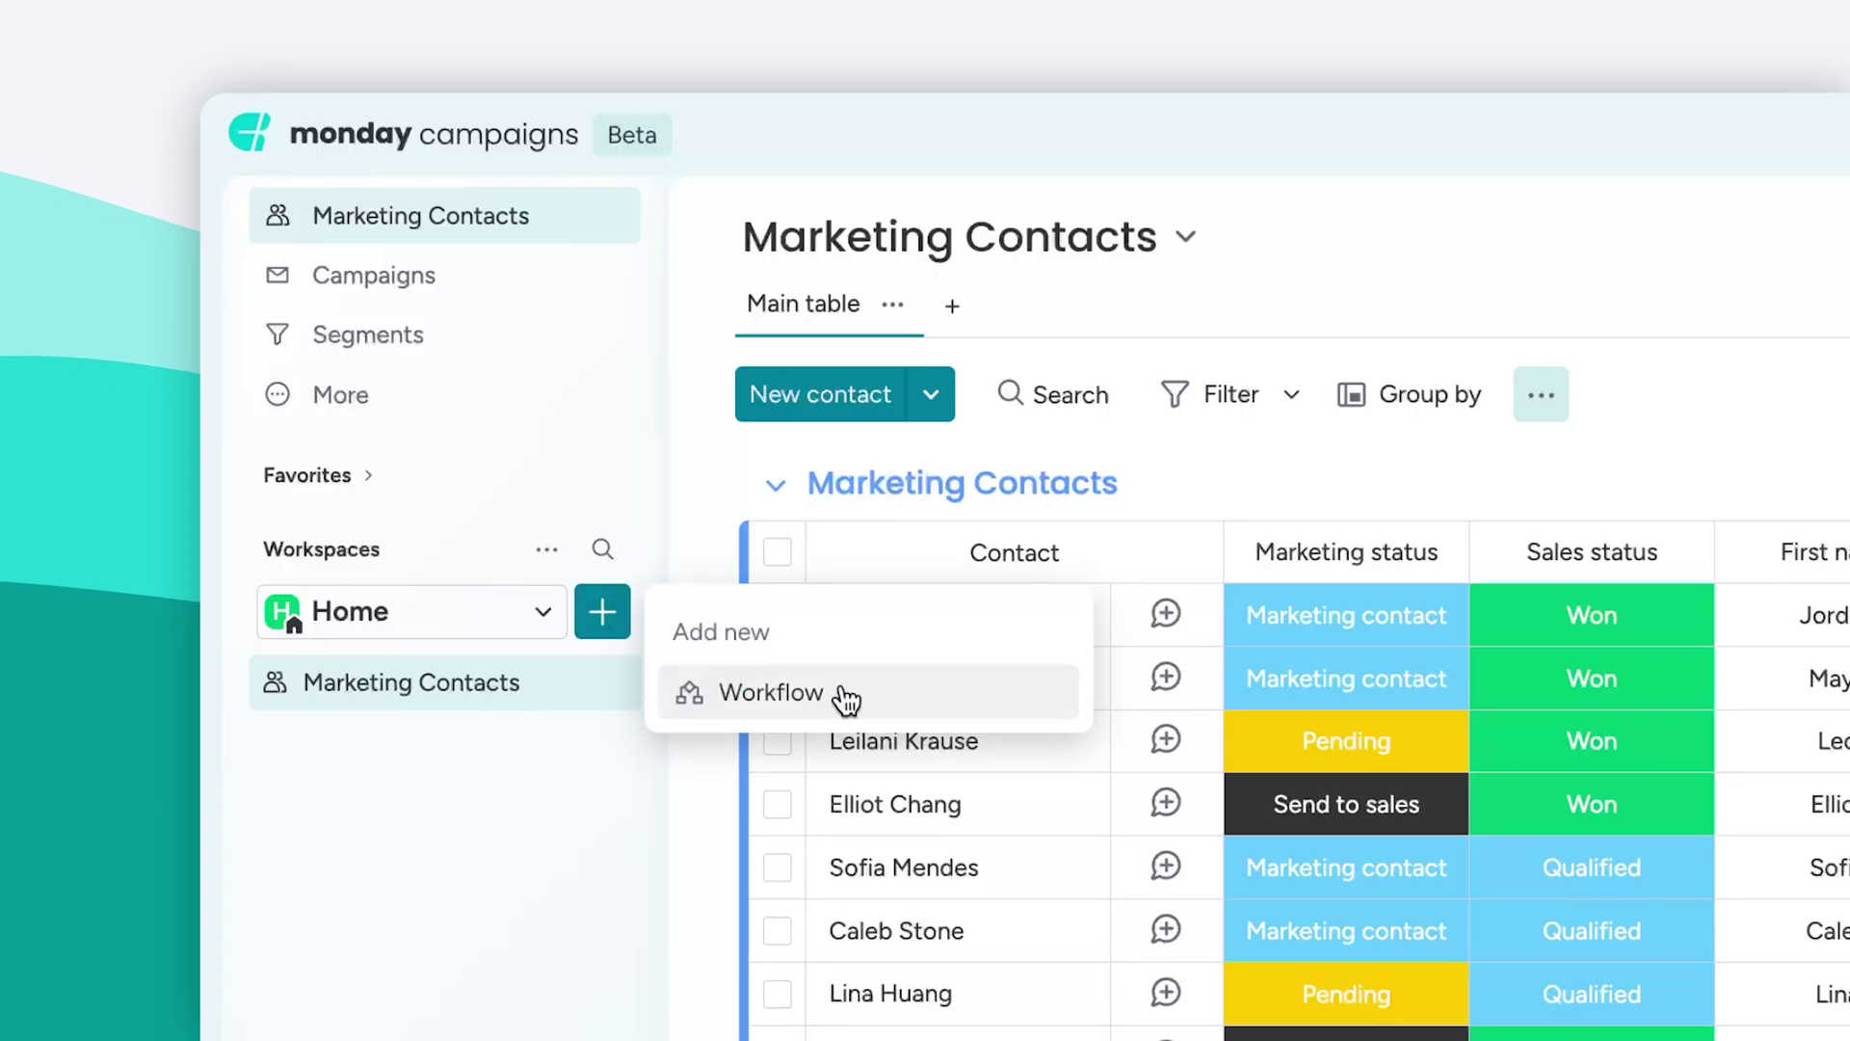
left_click(1098, 222)
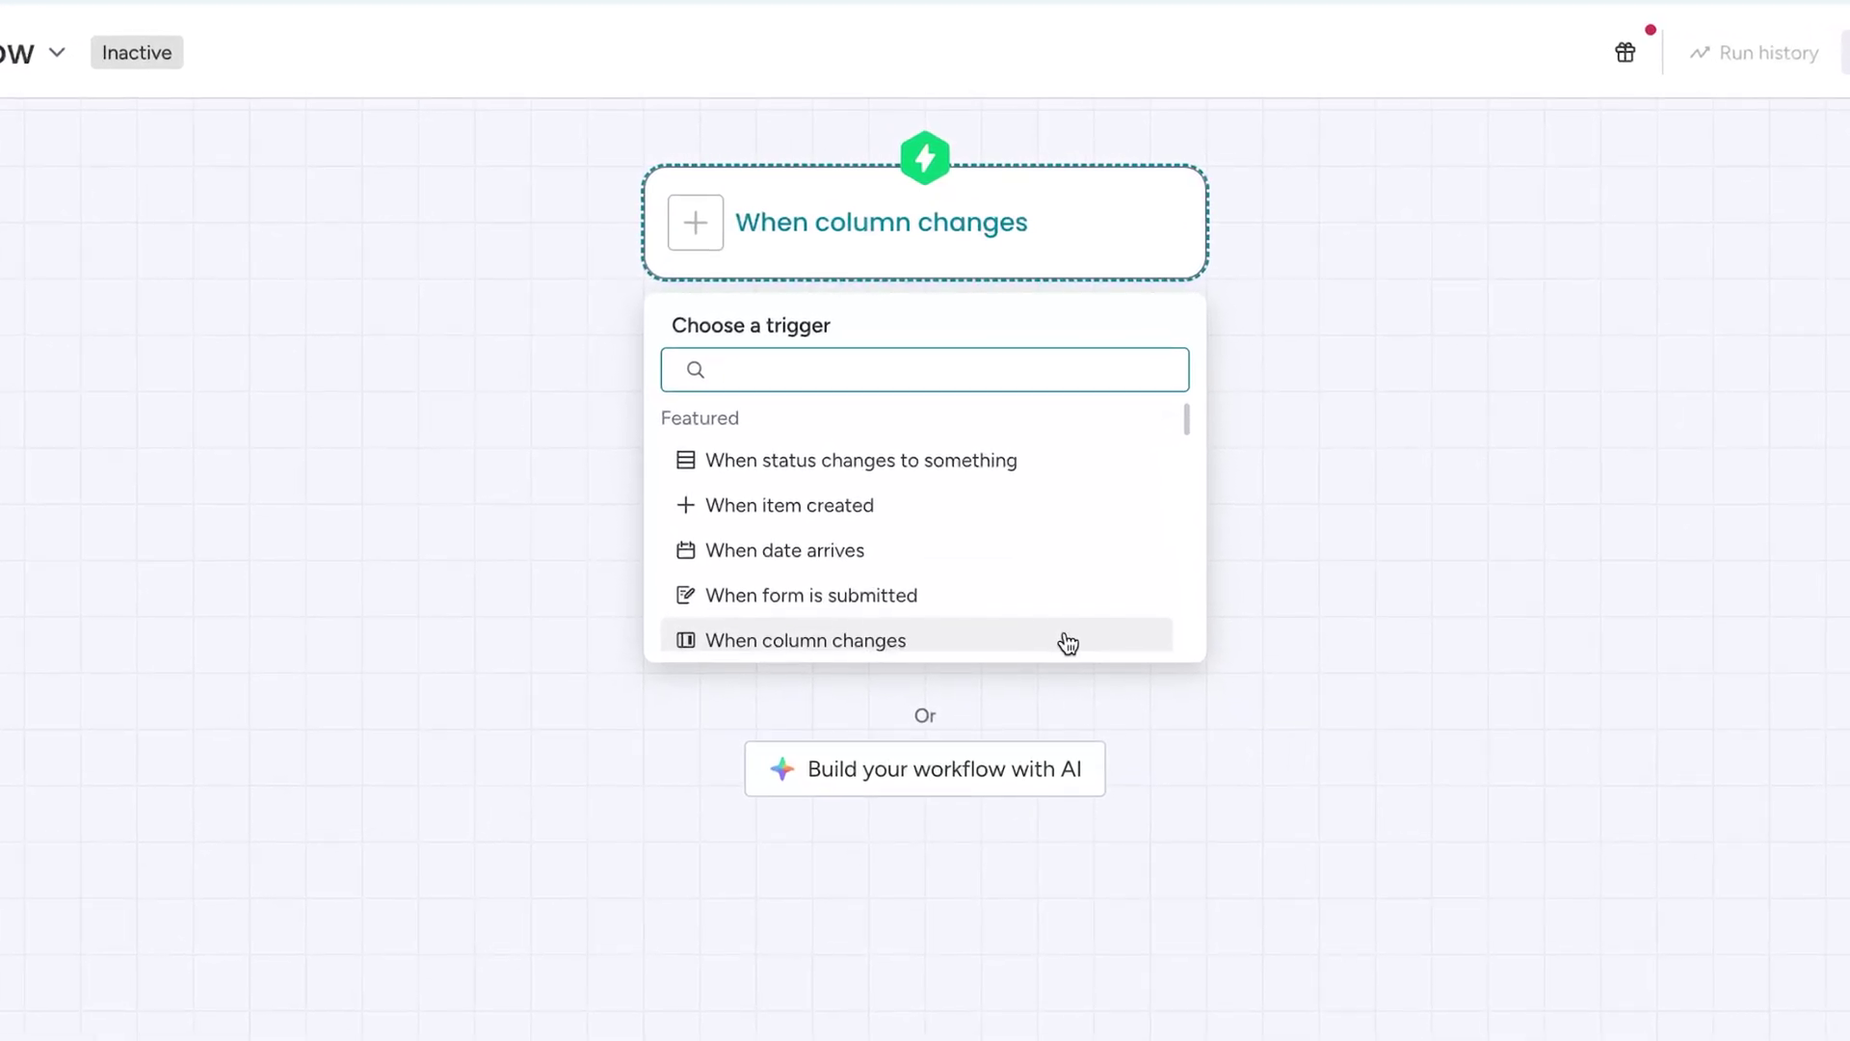
left_click(1127, 735)
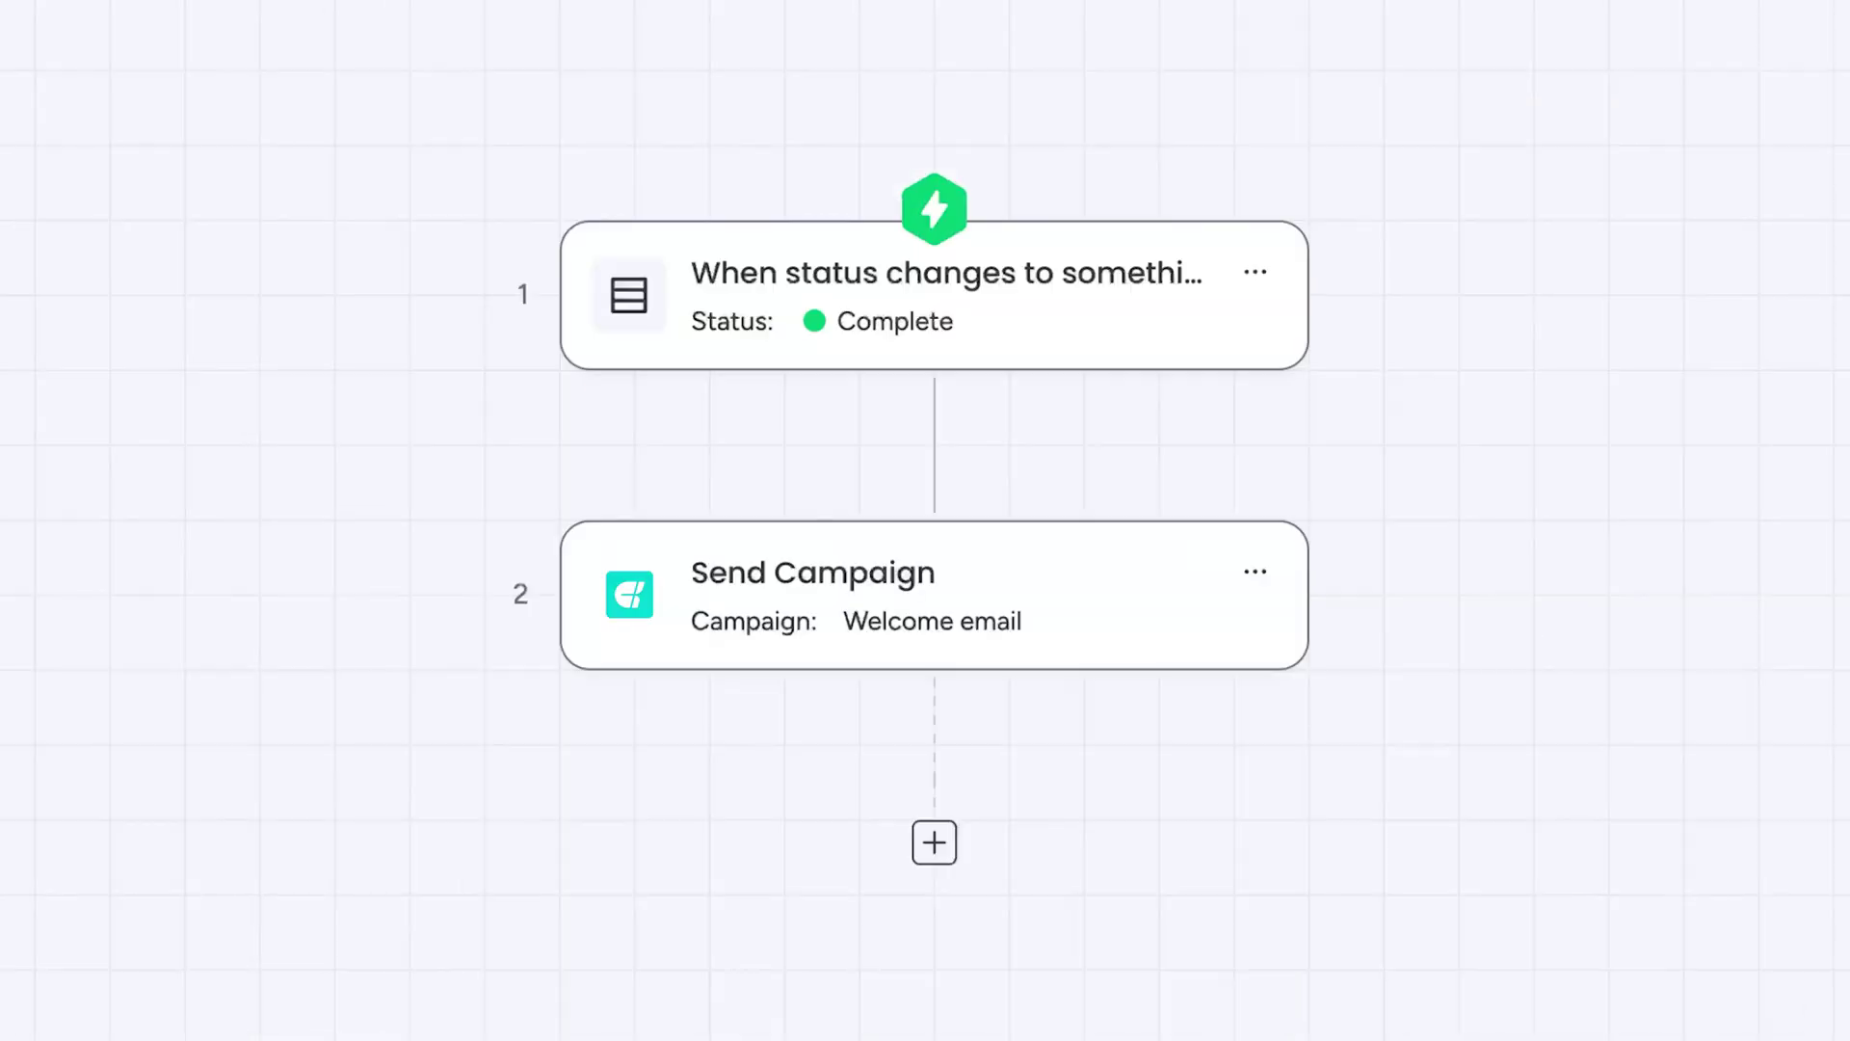